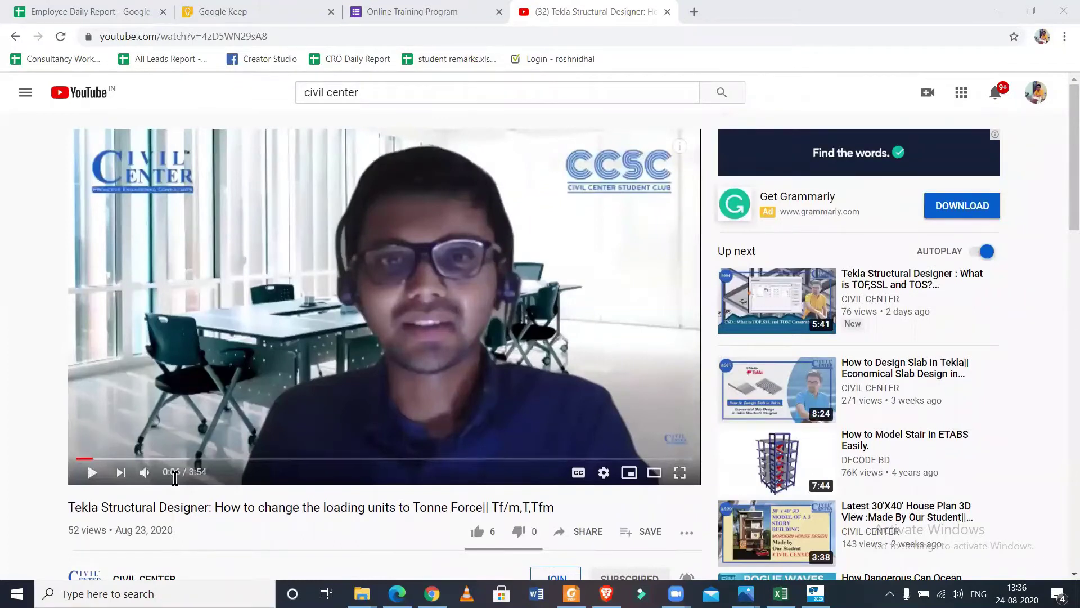
# - Scroll down the Tekla YouTube video page to the description's Registration link
pyautogui.scroll(-4, 190, 507)
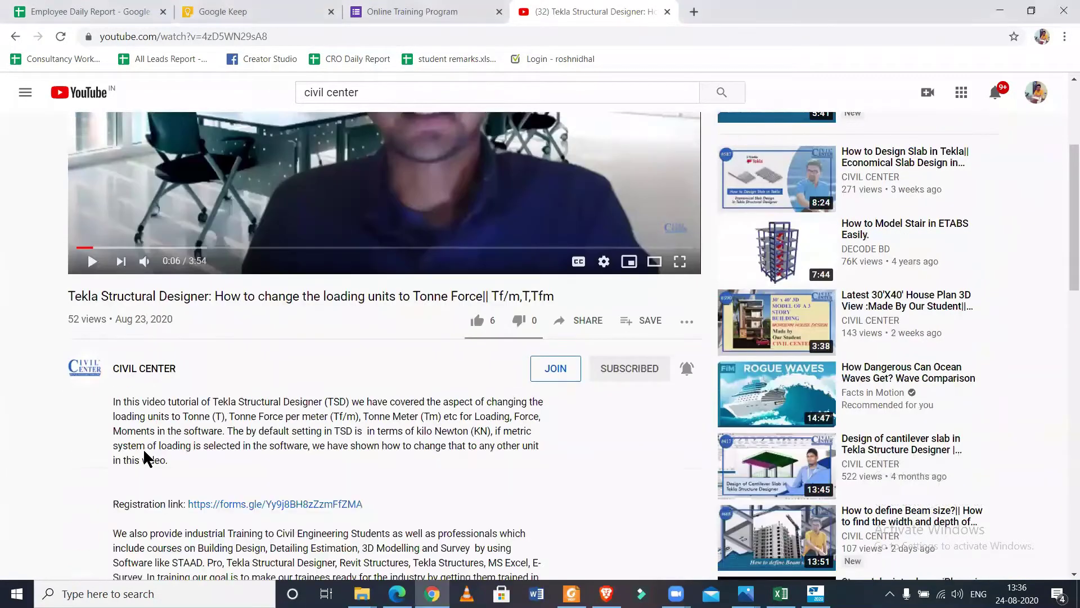
pyautogui.scroll(-1, 187, 464)
pyautogui.scroll(-1, 247, 427)
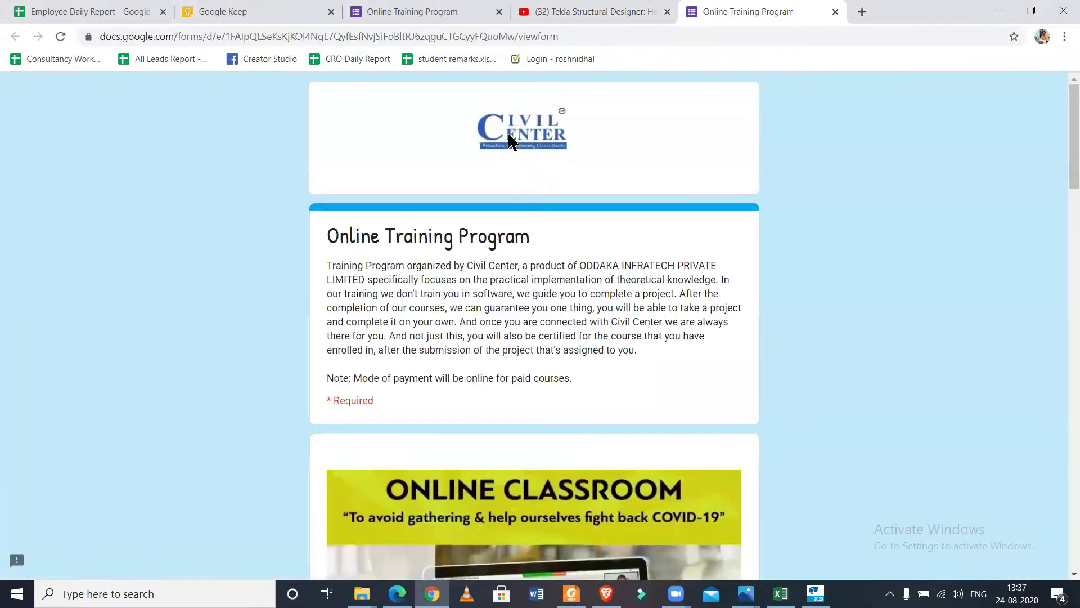
# - Scroll through the Online Training Program form's fields from the header down to Submit
pyautogui.scroll(-1, 506, 217)
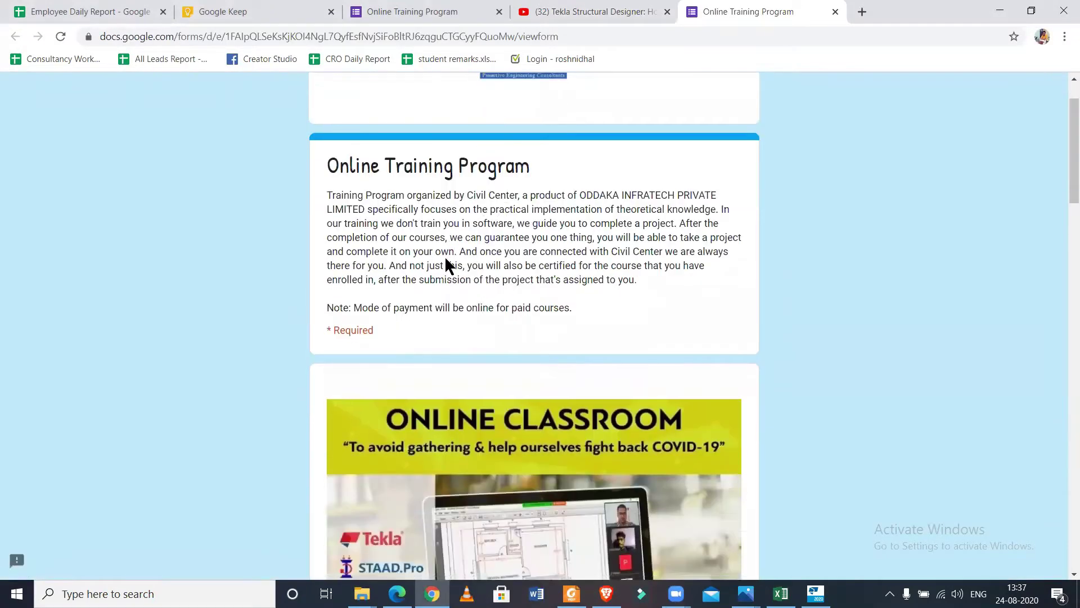
pyautogui.scroll(-4, 439, 273)
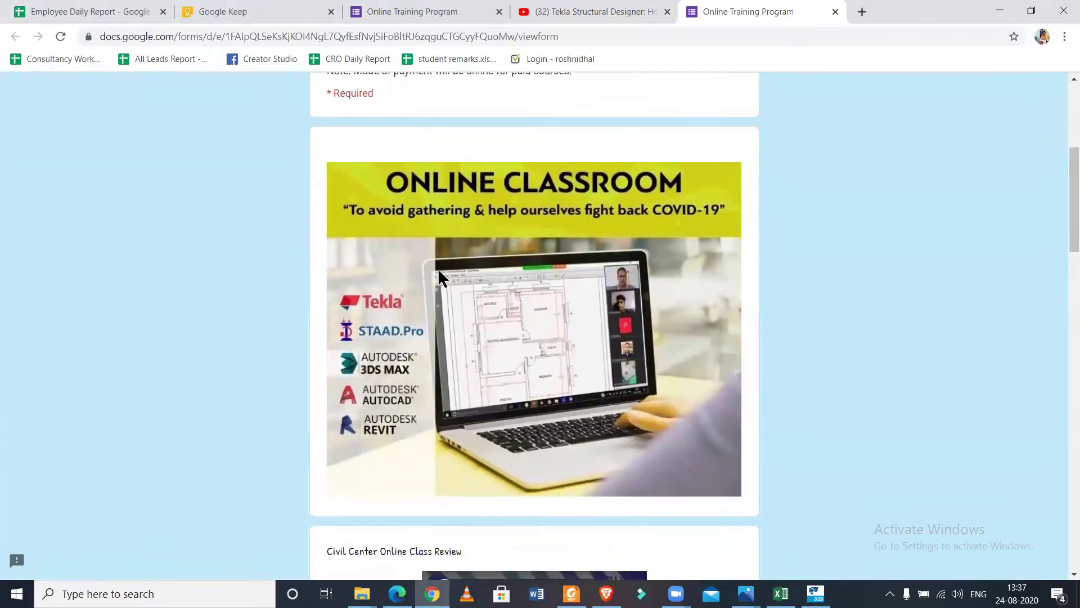
pyautogui.scroll(-1, 394, 281)
pyautogui.scroll(-4, 657, 239)
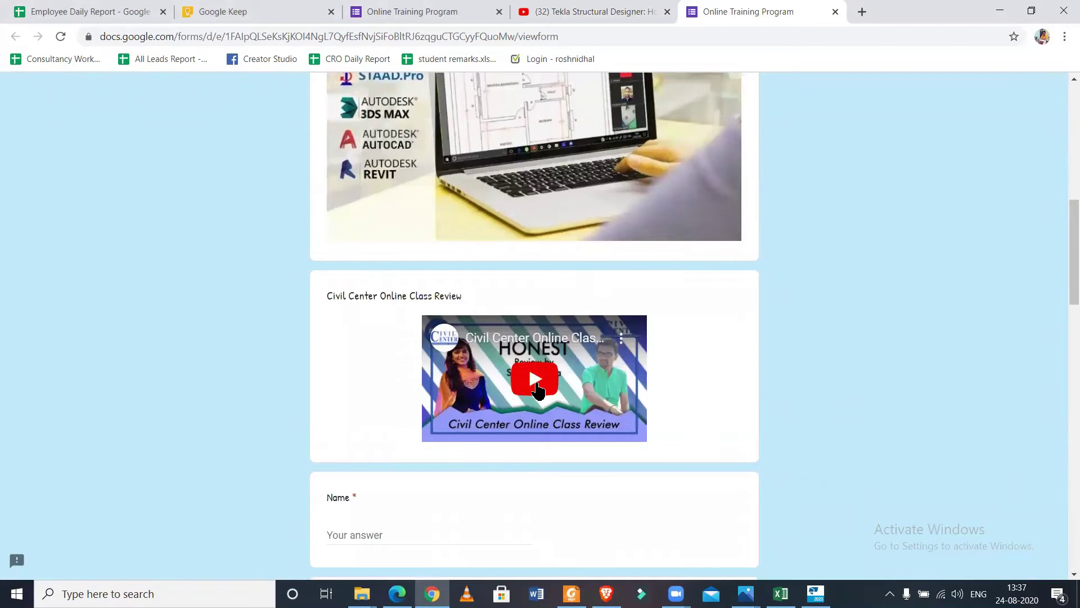
pyautogui.scroll(-5, 538, 389)
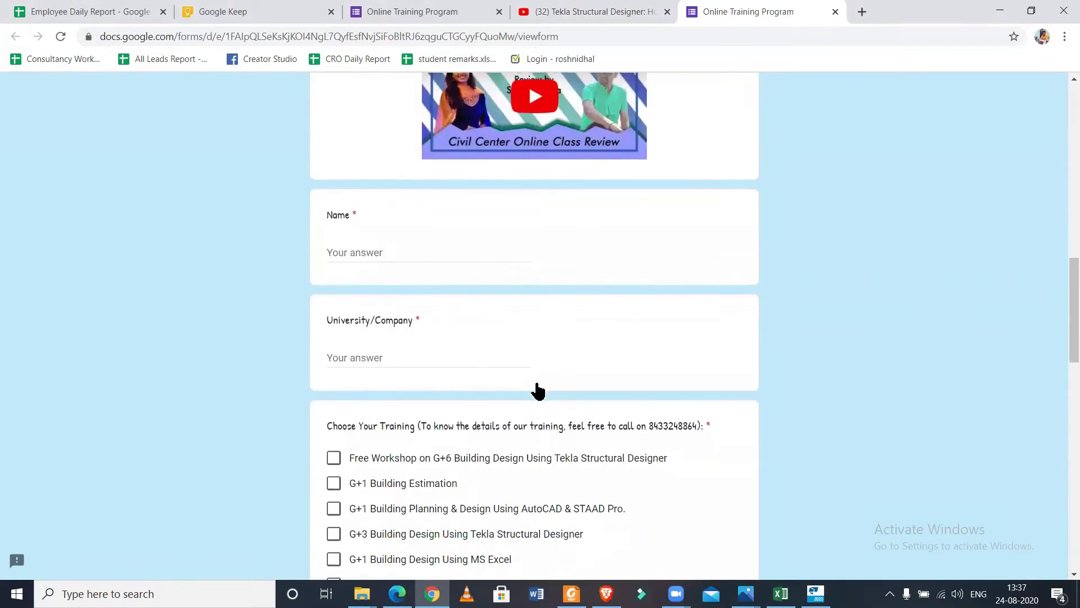
pyautogui.scroll(-6, 537, 389)
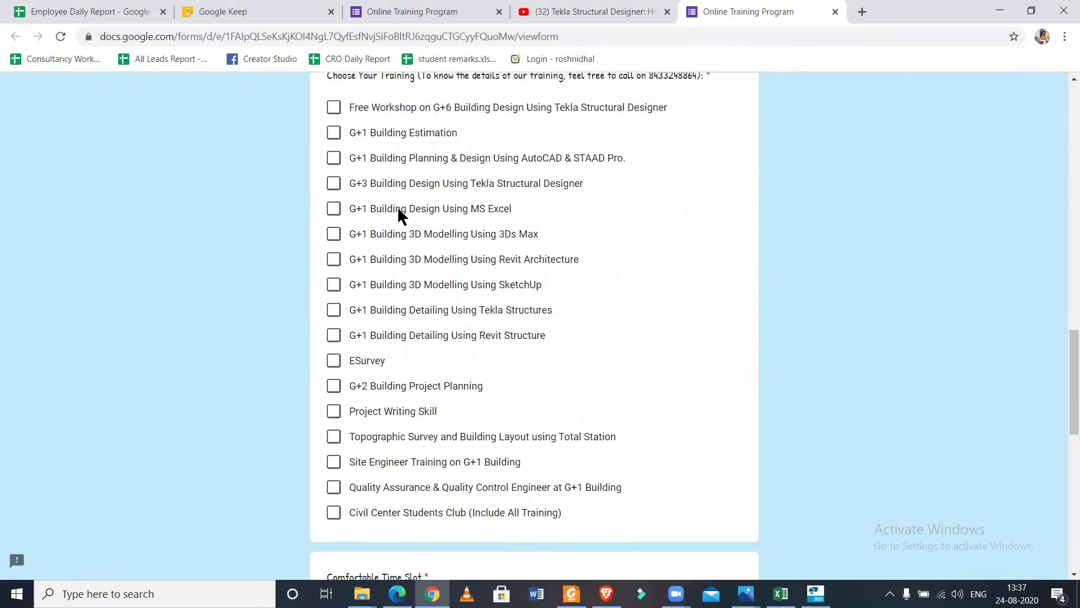
pyautogui.scroll(1, 338, 210)
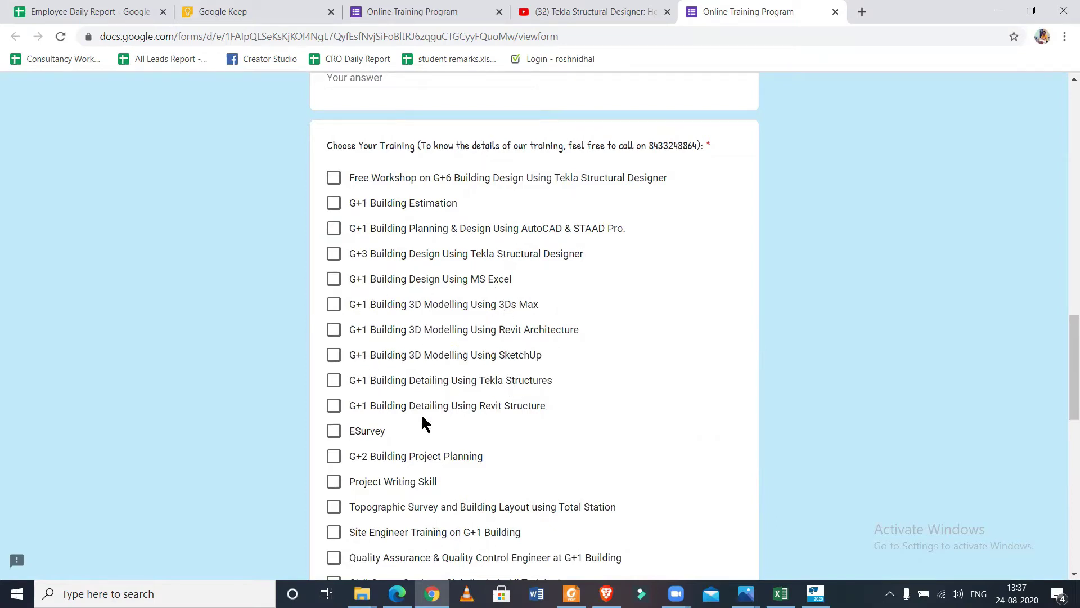
pyautogui.scroll(-1, 392, 514)
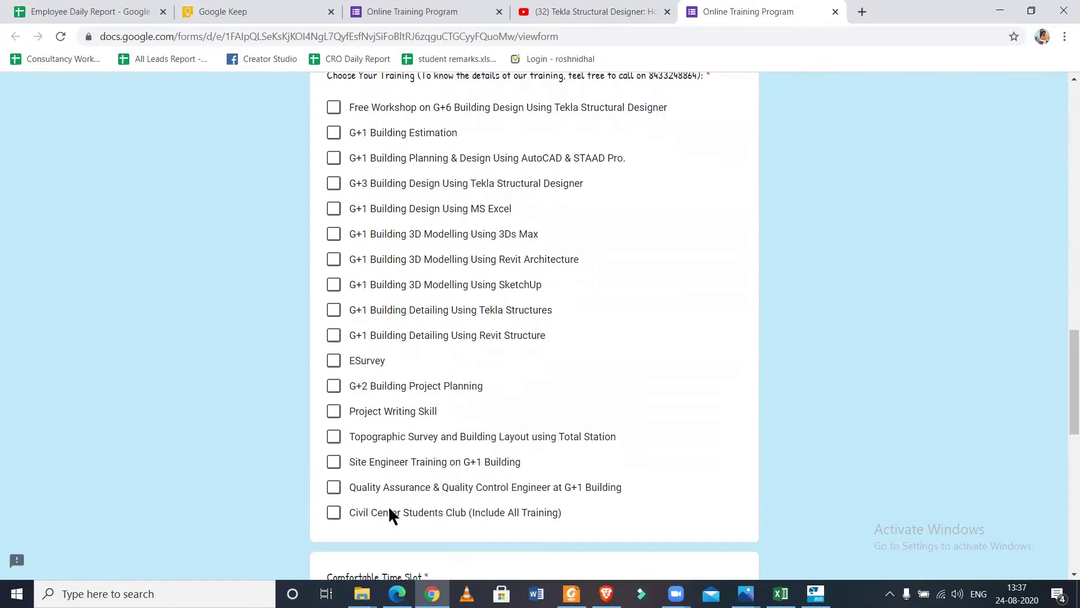
pyautogui.scroll(-7, 459, 508)
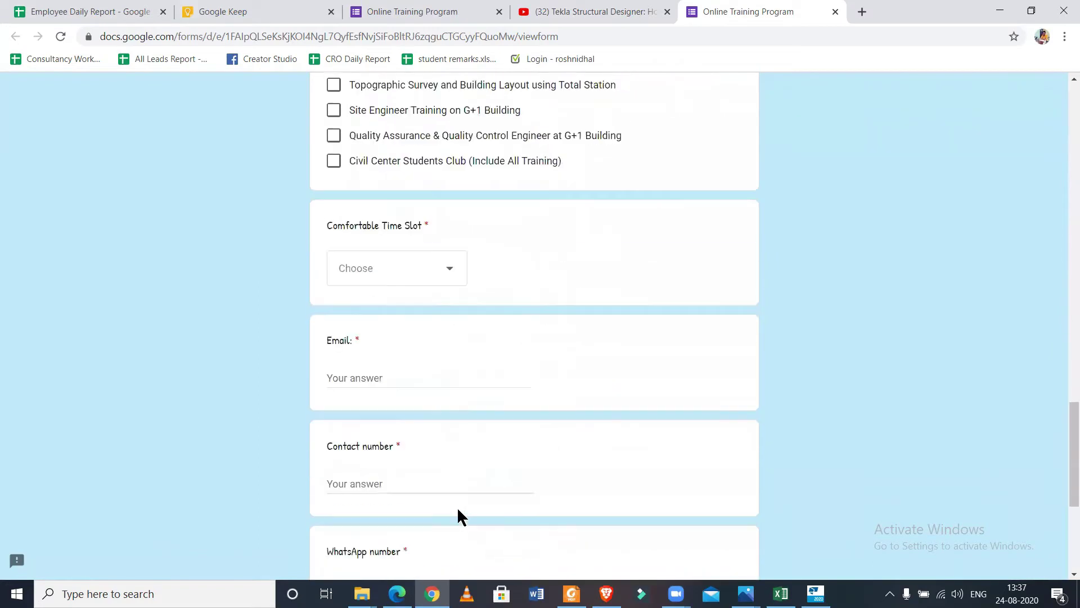
pyautogui.scroll(-2, 457, 507)
pyautogui.scroll(5, 464, 509)
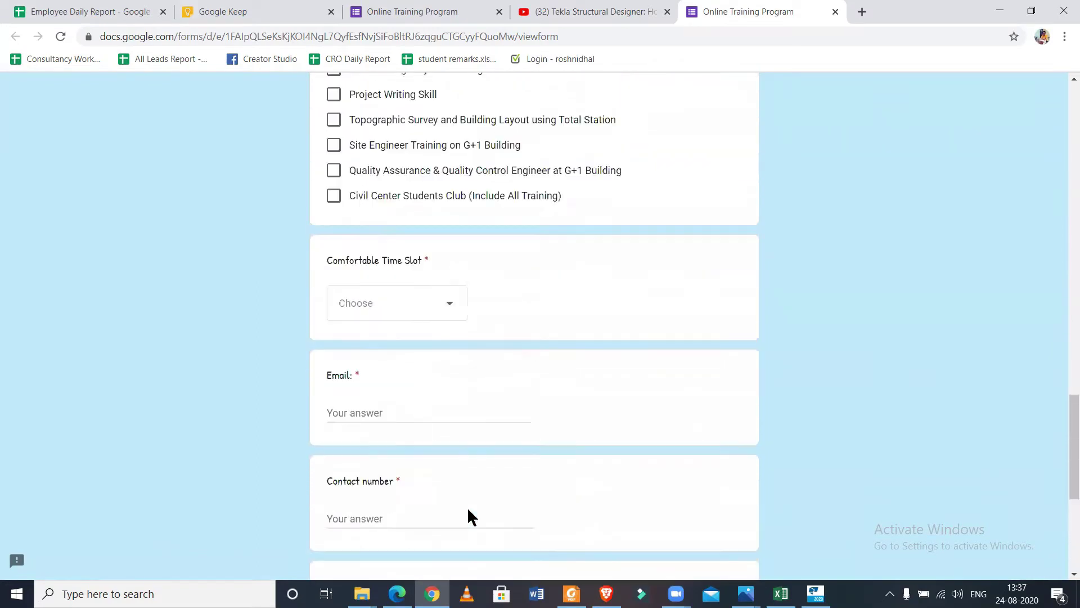
pyautogui.scroll(-5, 472, 514)
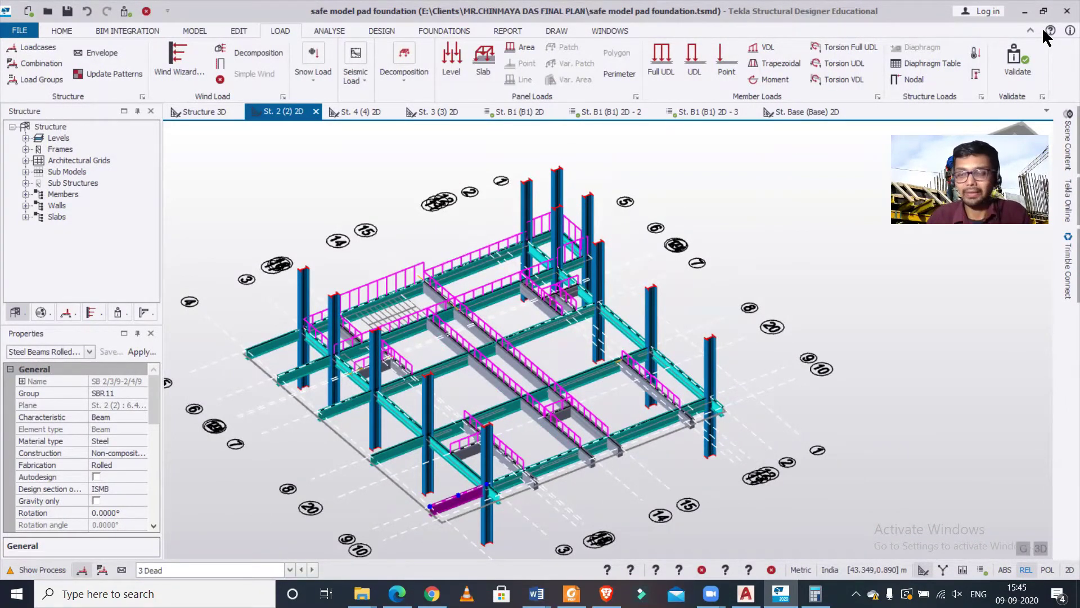
pyautogui.moveTo(753, 248); pyautogui.dragTo(806, 291, button='middle')
pyautogui.scroll(3, 664, 357)
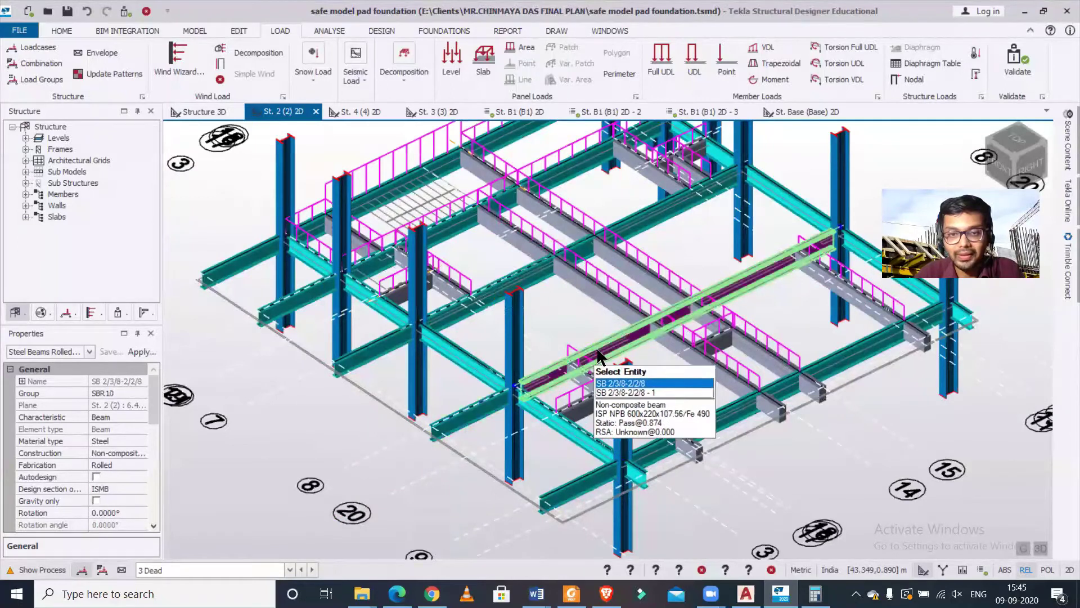
pyautogui.click(565, 373)
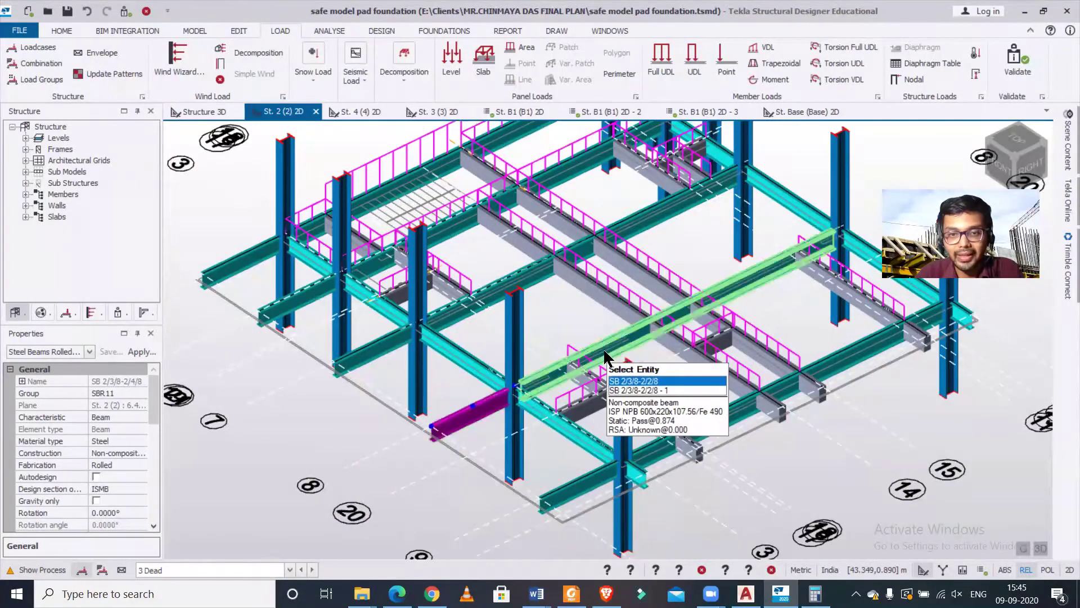
pyautogui.click(492, 408)
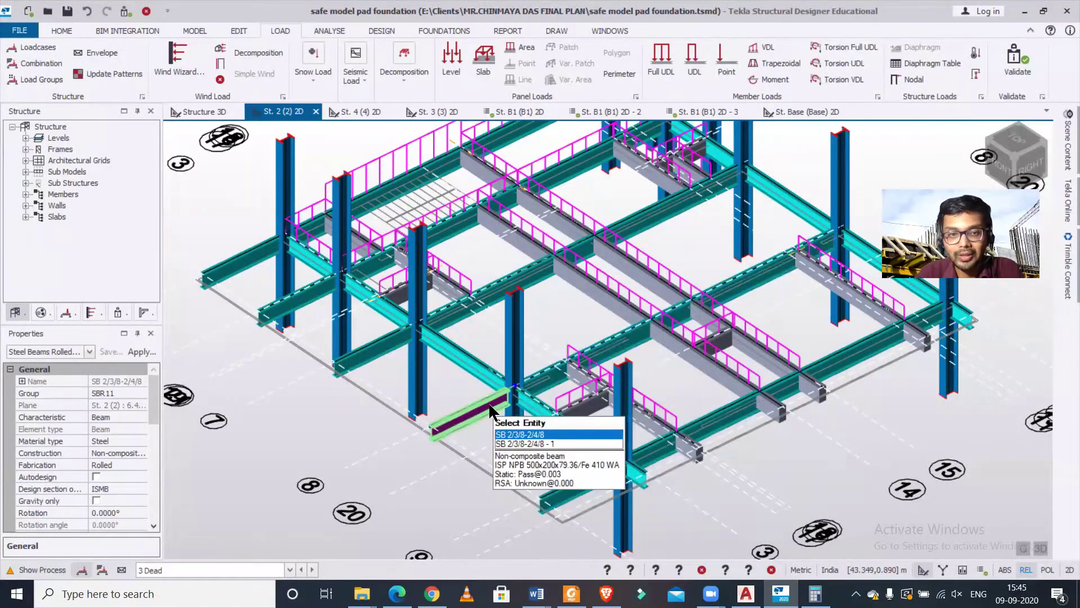
pyautogui.click(427, 324)
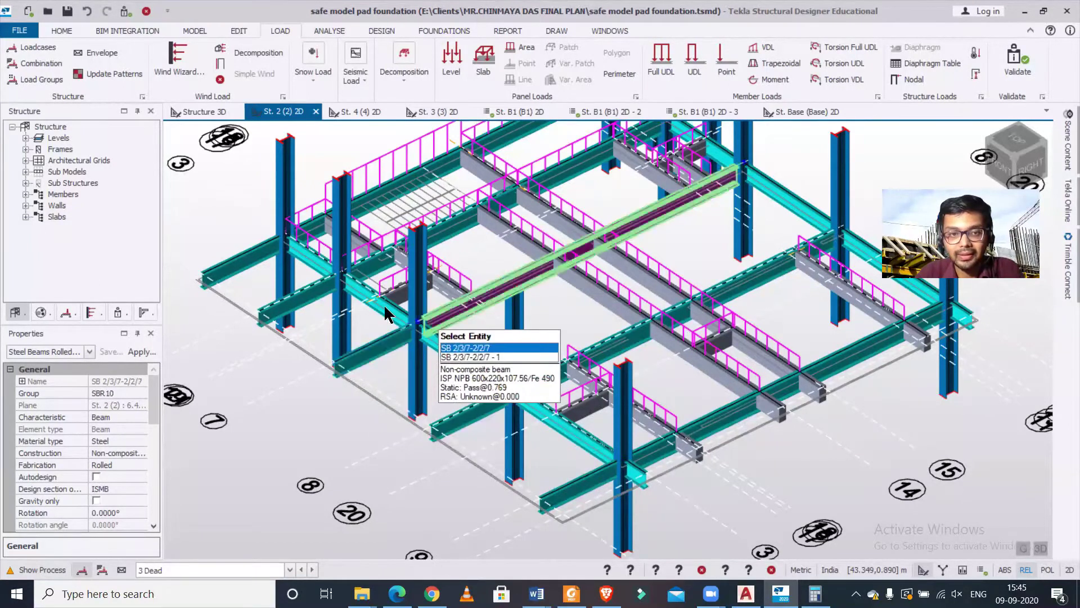
pyautogui.click(349, 275)
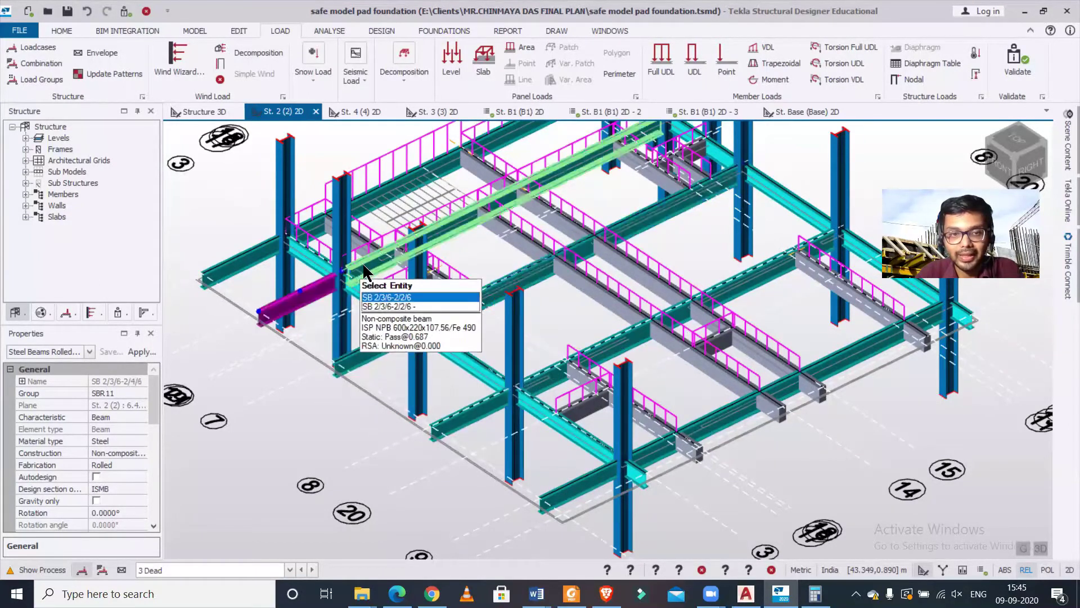
pyautogui.click(204, 280)
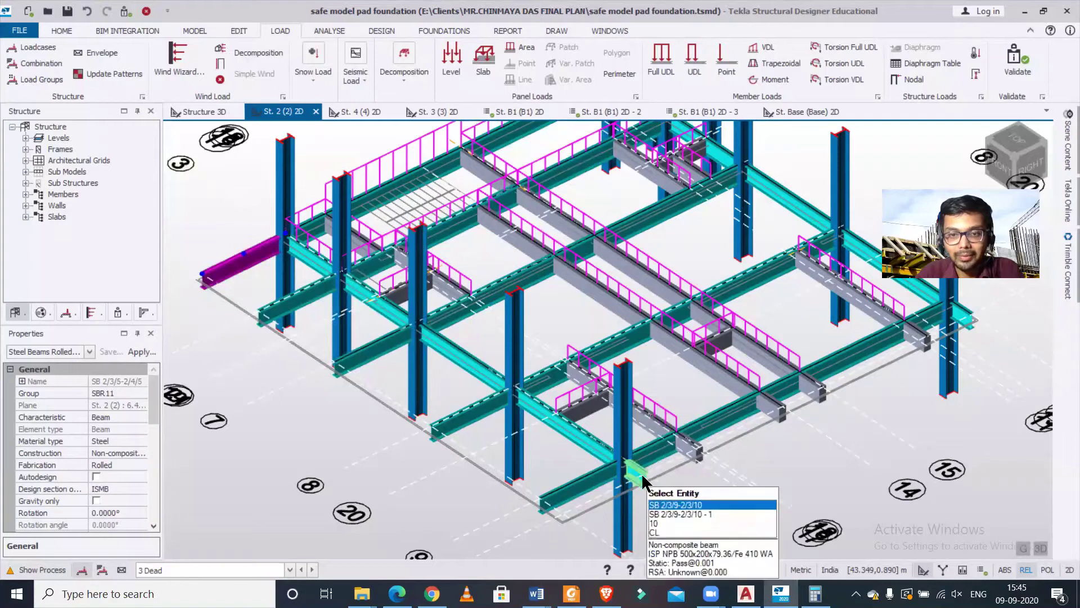
pyautogui.click(703, 427)
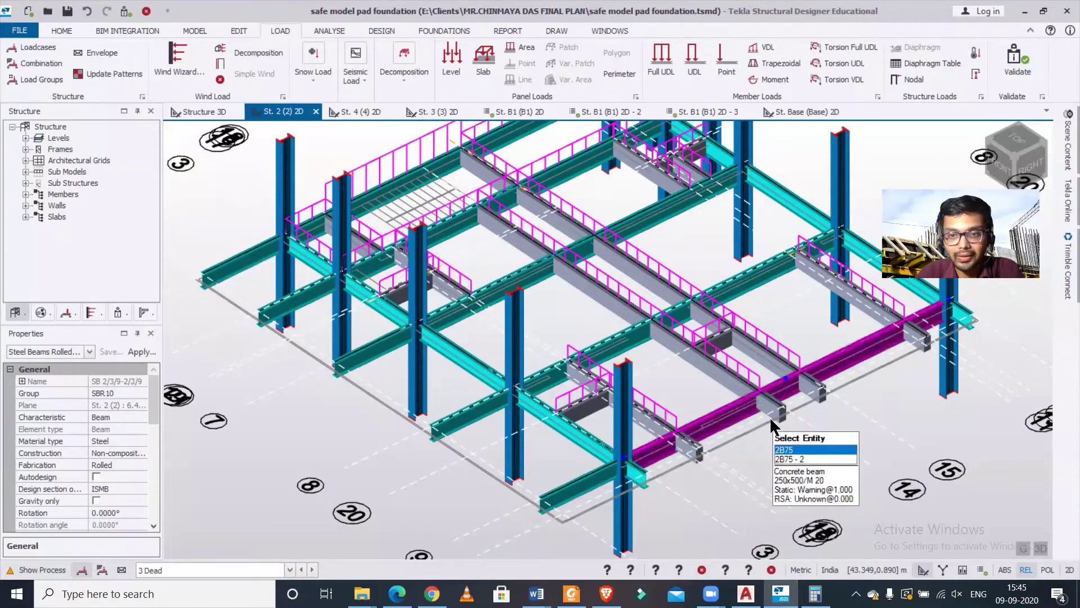
pyautogui.click(827, 401)
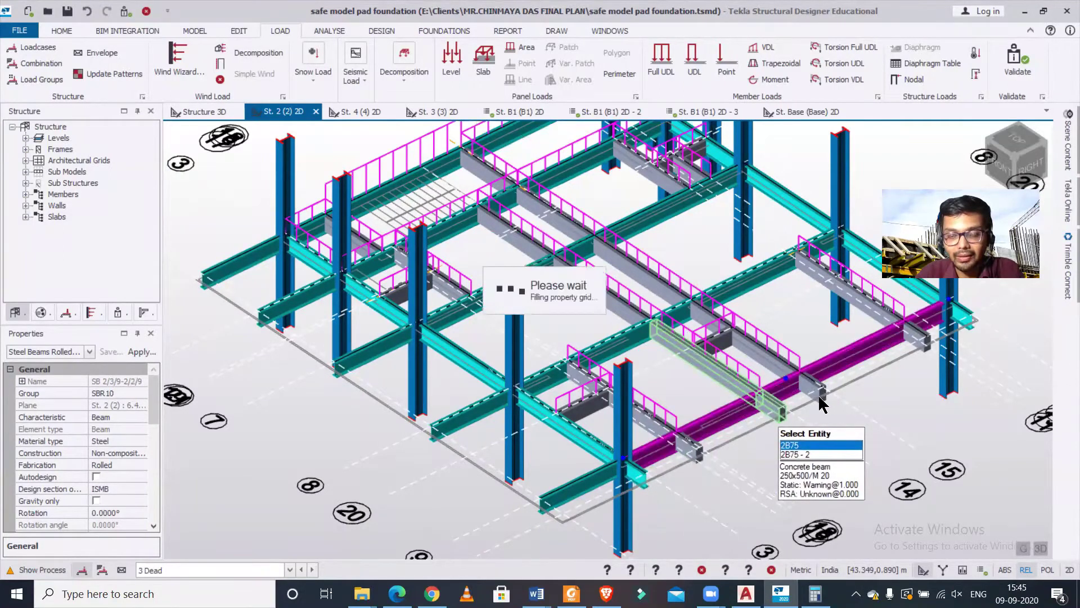
pyautogui.click(916, 360)
pyautogui.scroll(-3, 869, 366)
pyautogui.moveTo(885, 420); pyautogui.dragTo(983, 422, button='middle')
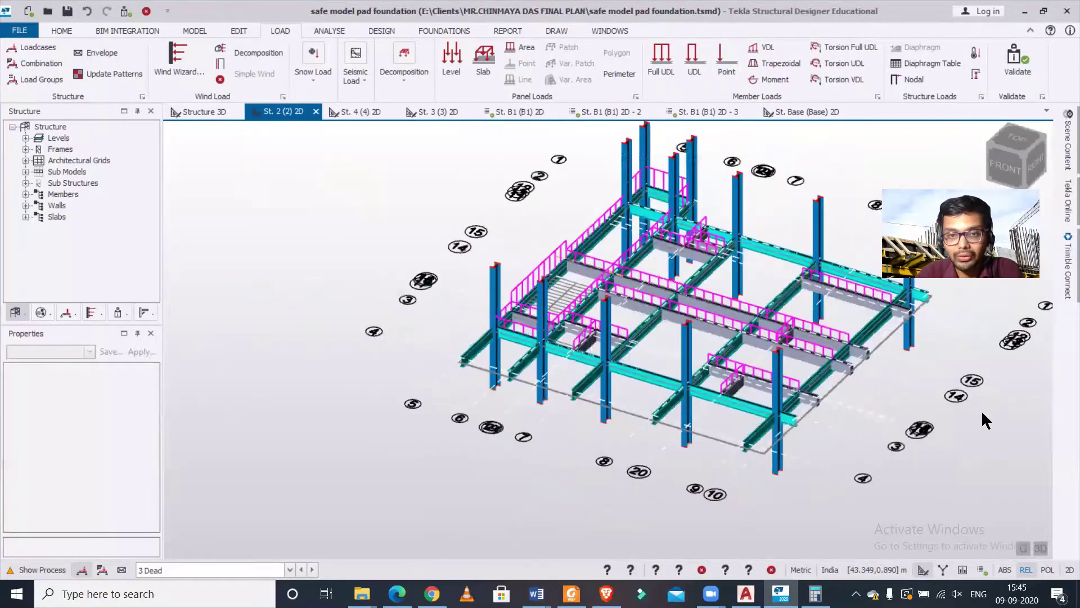
pyautogui.moveTo(776, 397); pyautogui.dragTo(589, 395, button='middle')
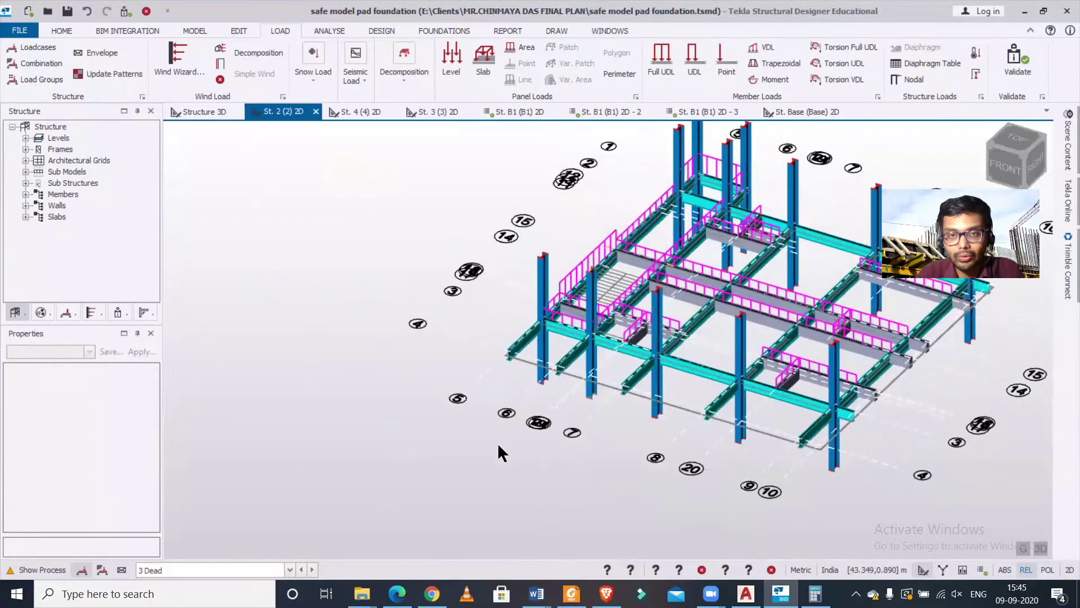
# - Show level 2 as a 2D plan and join beam SB 2/3/5-2/4/5 with its neighbouring piece
pyautogui.click(1040, 548)
pyautogui.scroll(3, 576, 431)
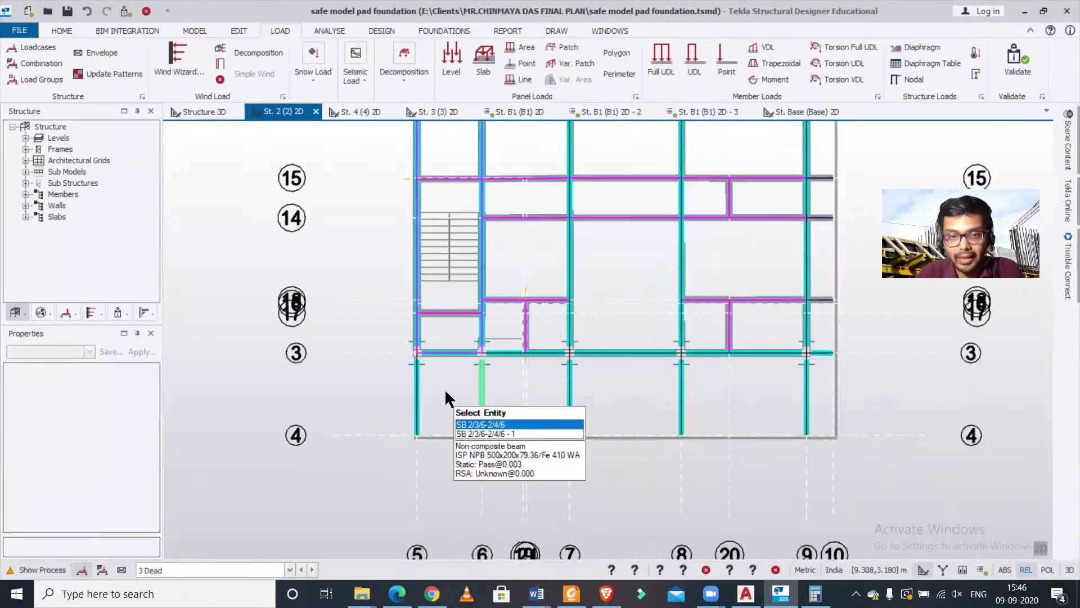
pyautogui.click(418, 409)
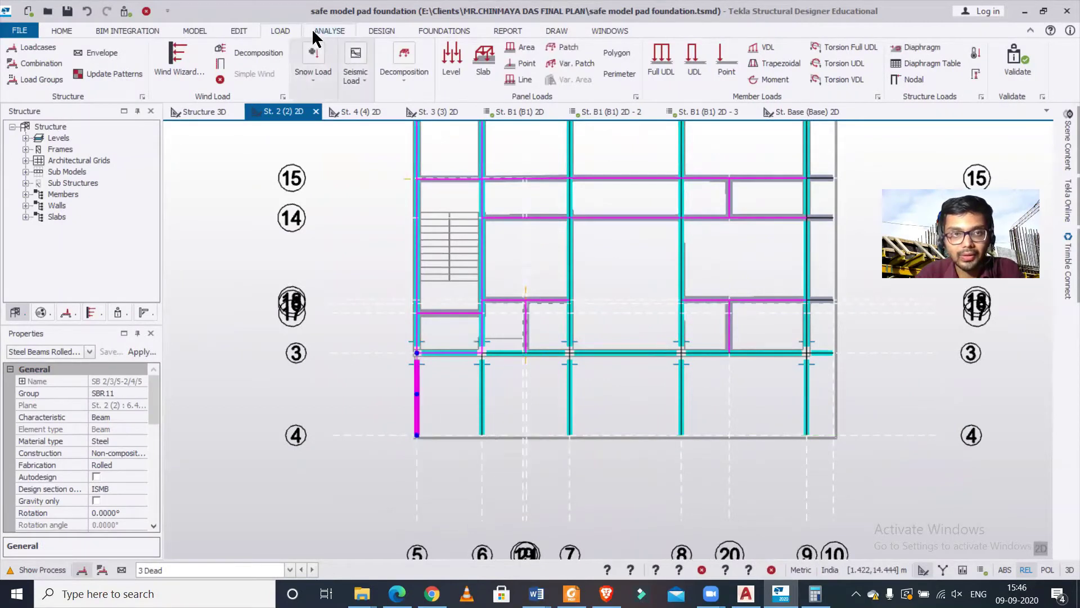
pyautogui.click(240, 32)
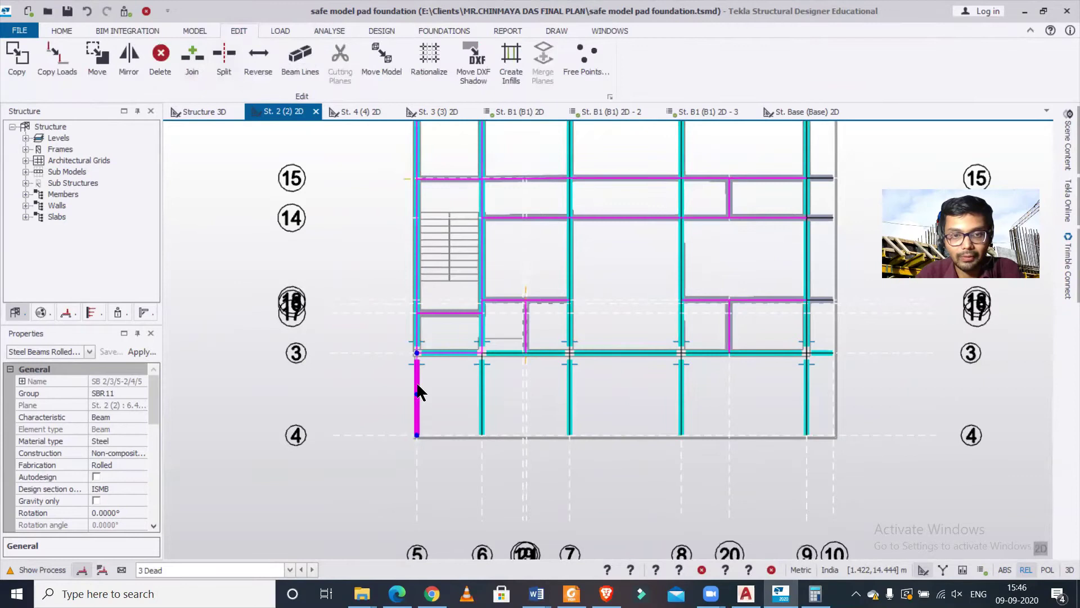
pyautogui.click(487, 396)
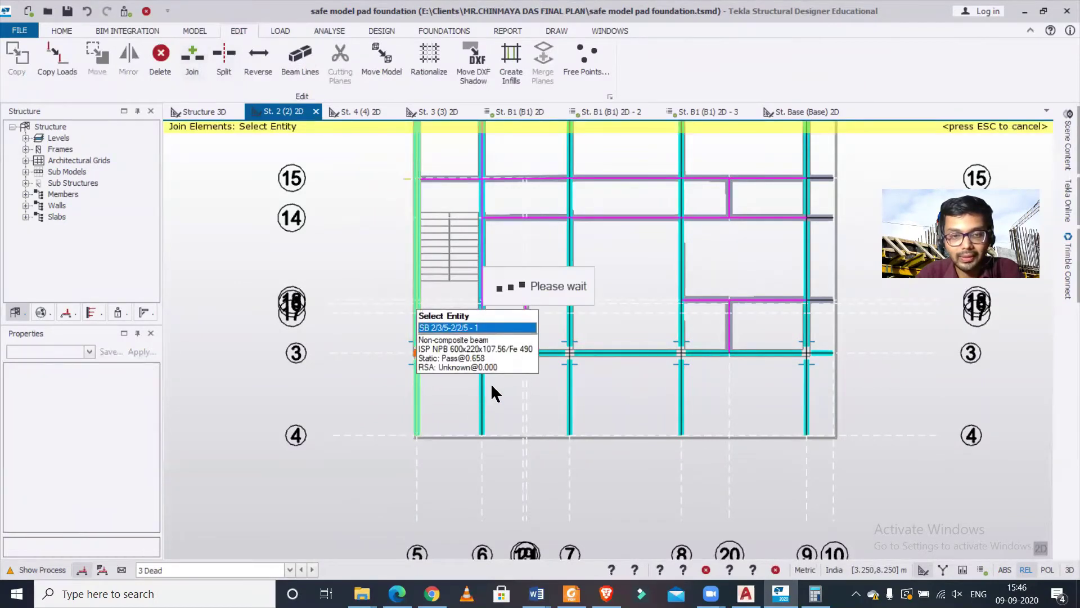
pyautogui.click(414, 389)
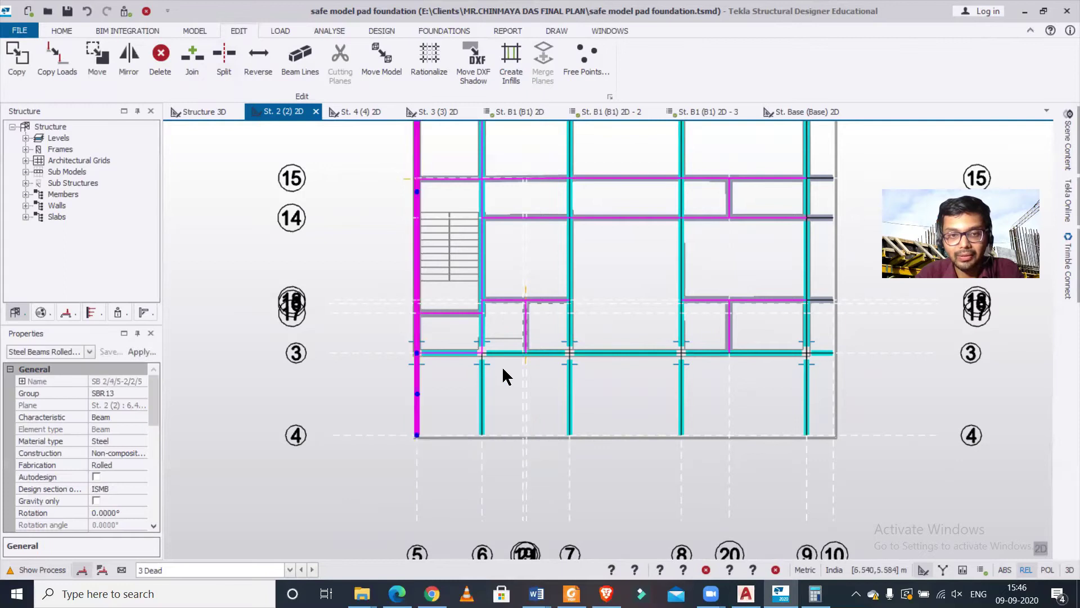
pyautogui.click(481, 388)
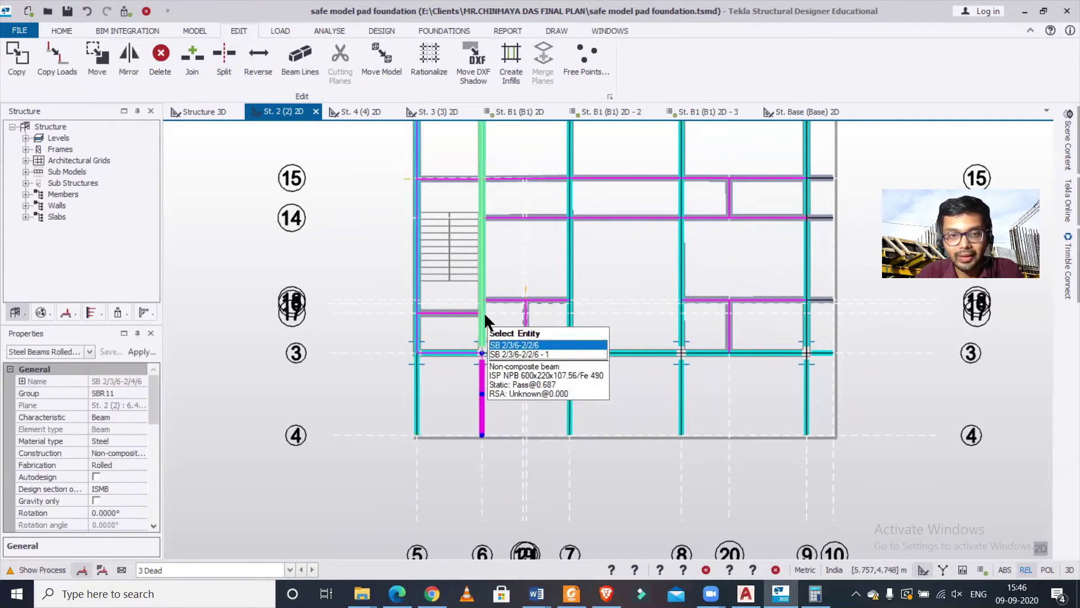
pyautogui.click(521, 345)
pyautogui.click(512, 362)
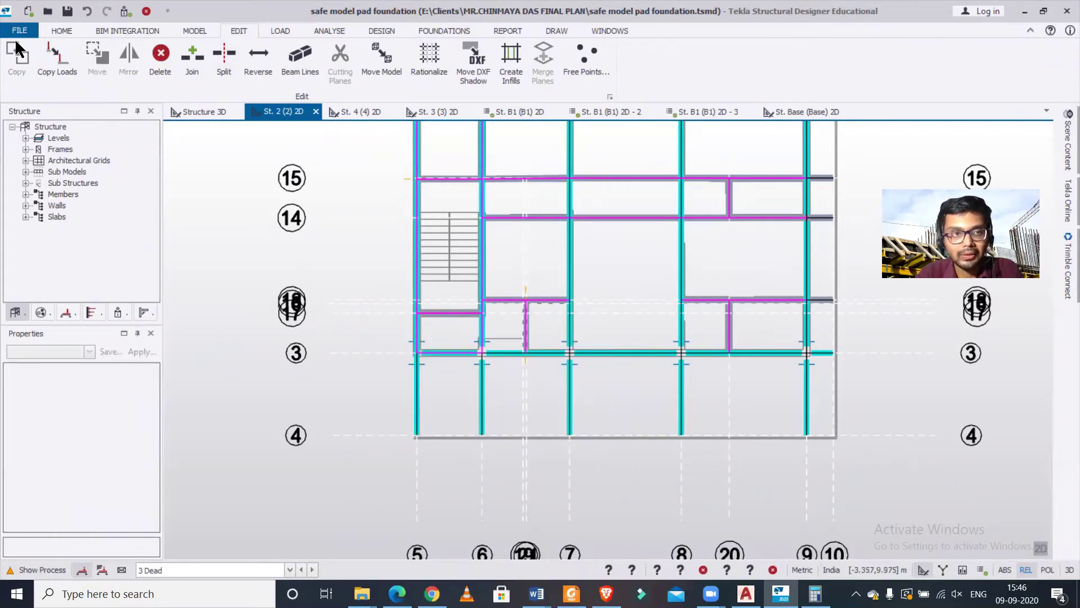
# - Join the lower and upper gridline 6 beam pieces into one member and verify it
pyautogui.click(191, 55)
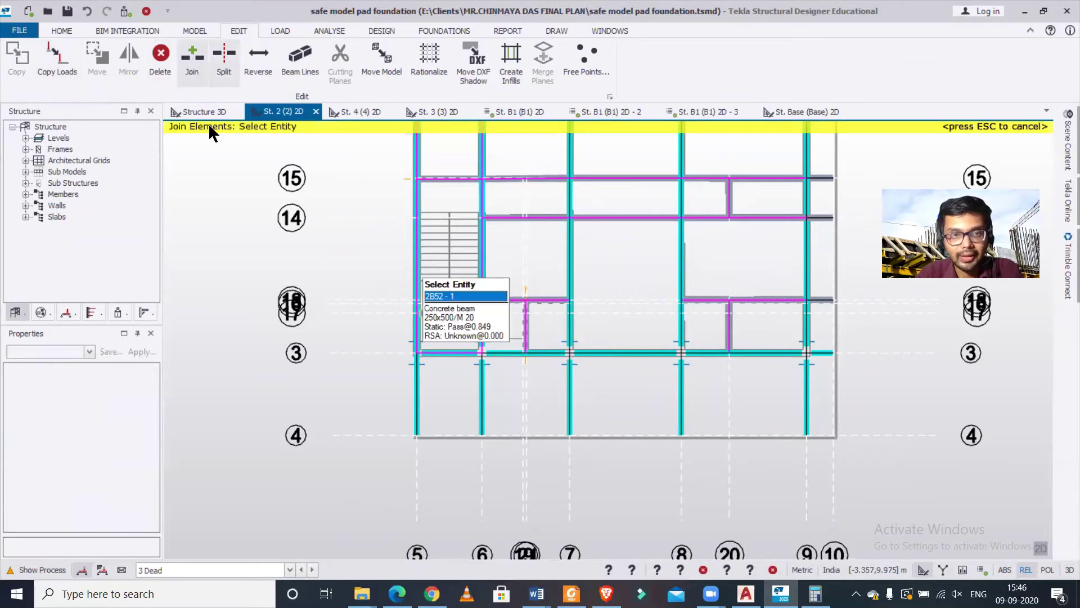
pyautogui.click(481, 382)
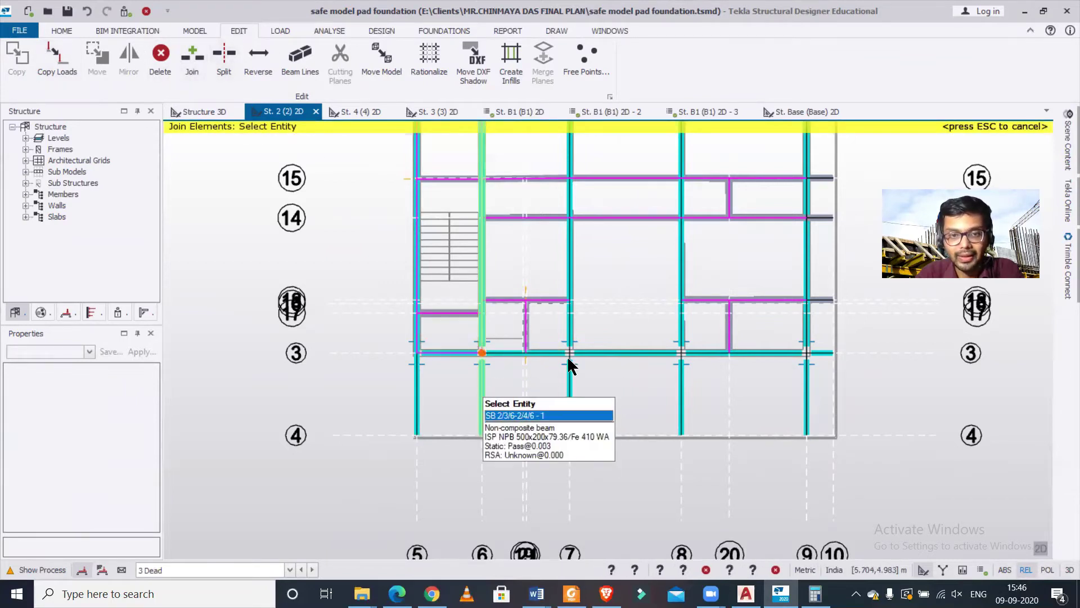
pyautogui.click(481, 296)
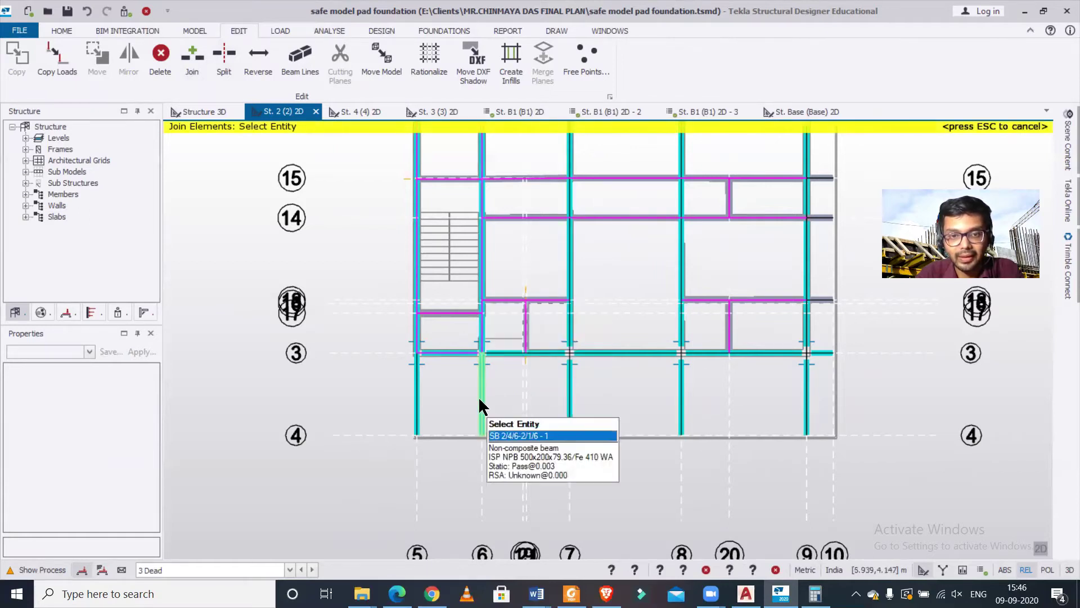
pyautogui.press('Escape')
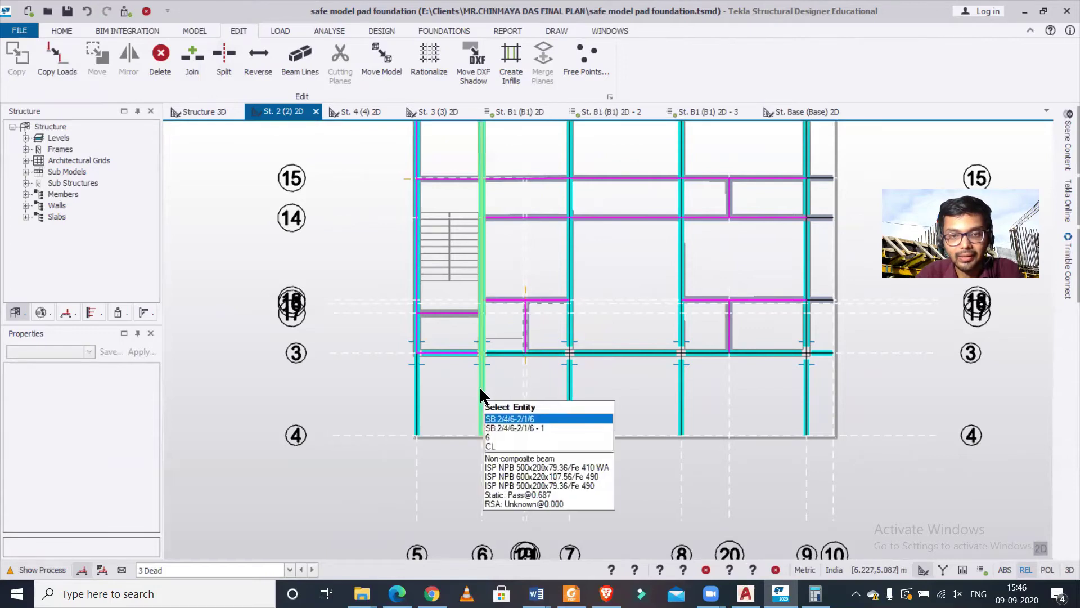
pyautogui.click(487, 385)
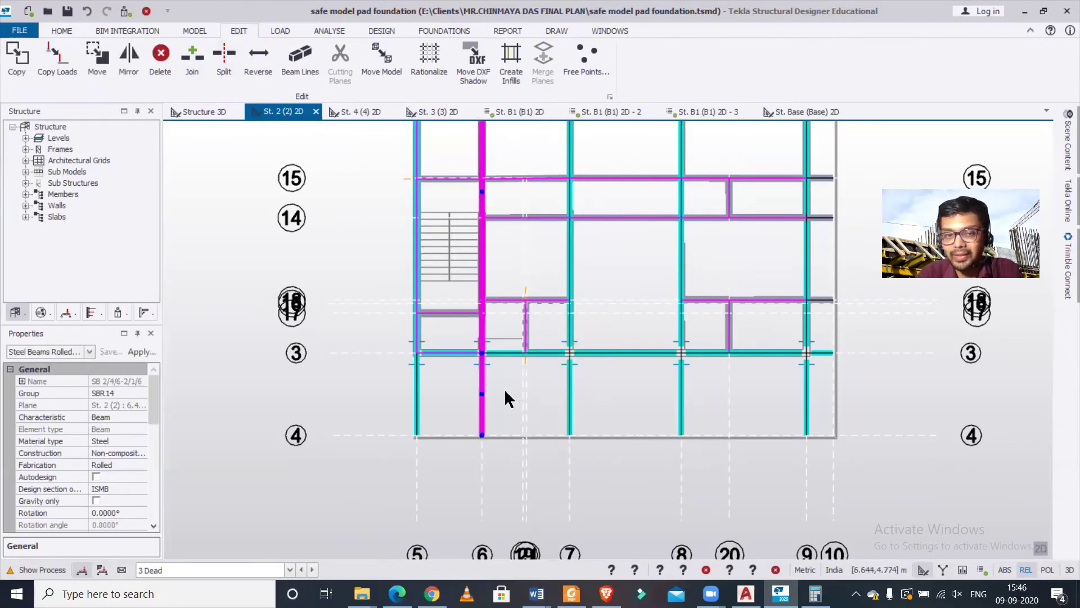
pyautogui.press('Escape')
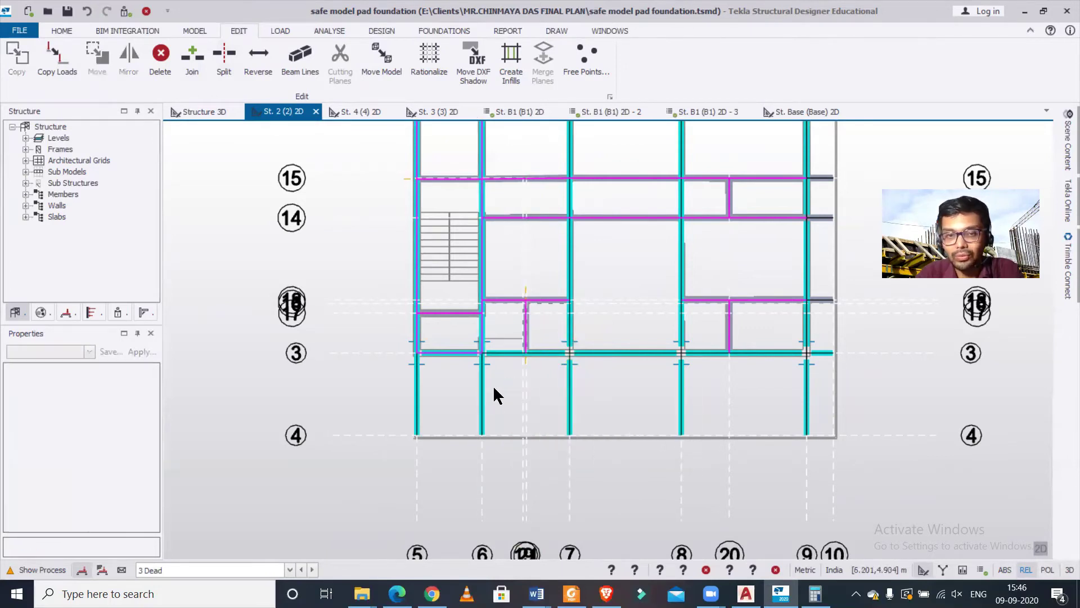
pyautogui.click(482, 304)
pyautogui.press('Escape')
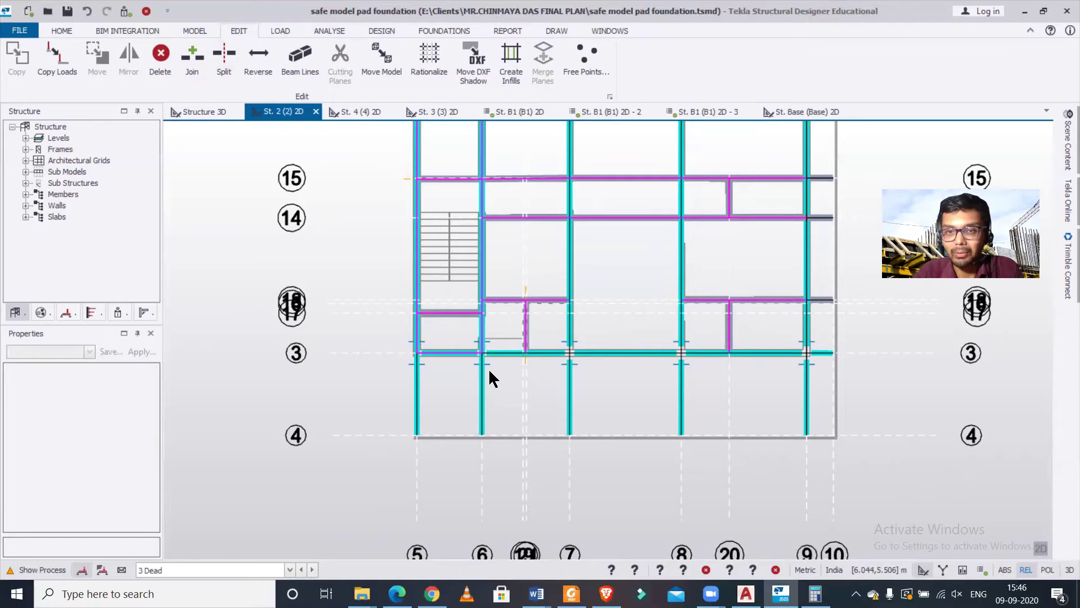
pyautogui.moveTo(419, 379)
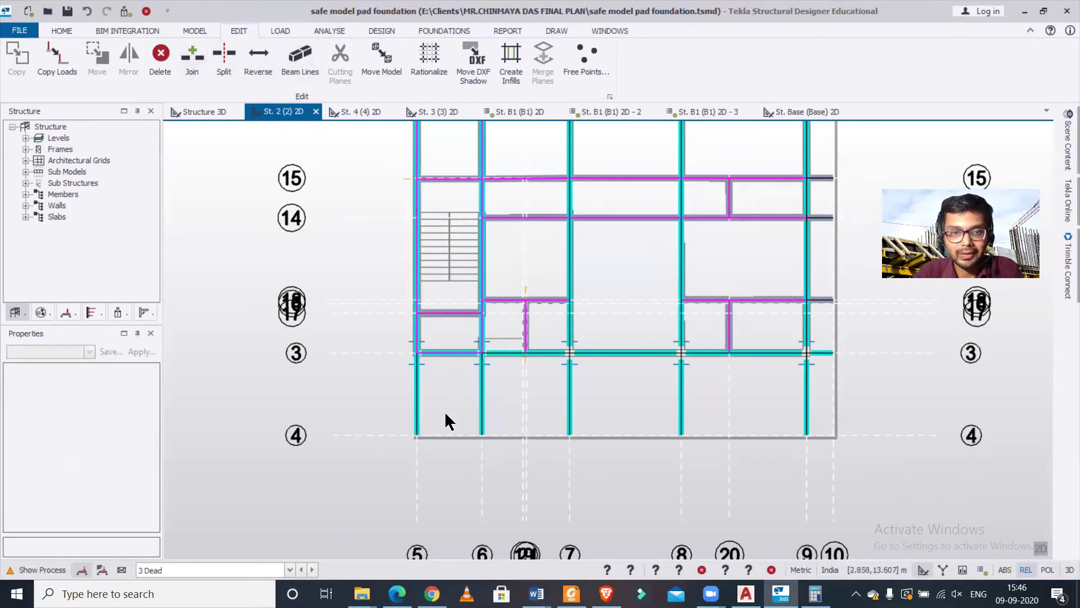
# - Split the gridline 5 and gridline 6 beams at grid 3
pyautogui.click(420, 396)
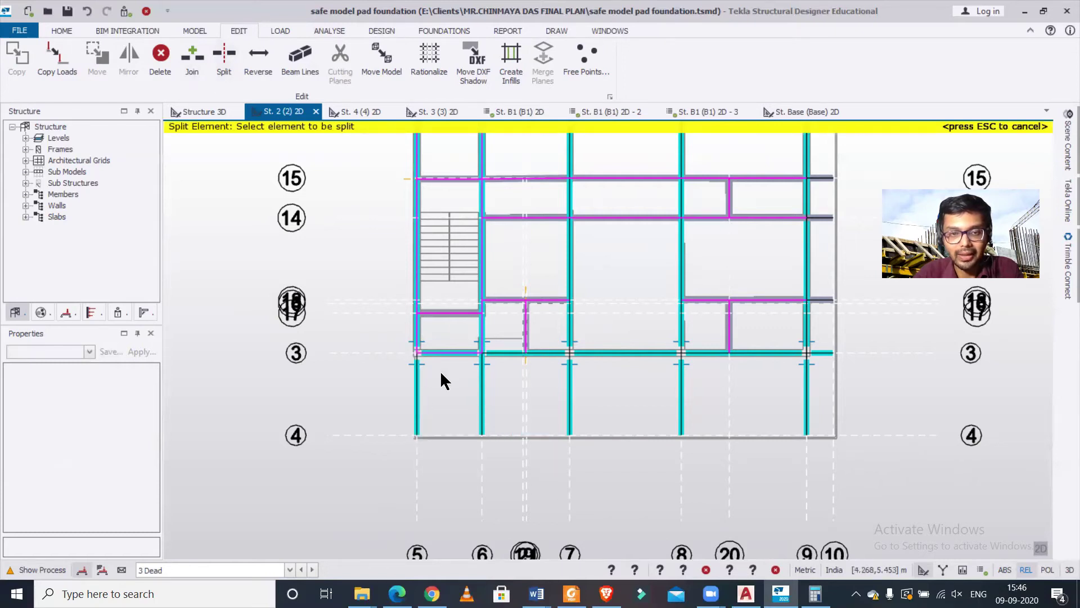
pyautogui.press('Escape')
pyautogui.click(418, 386)
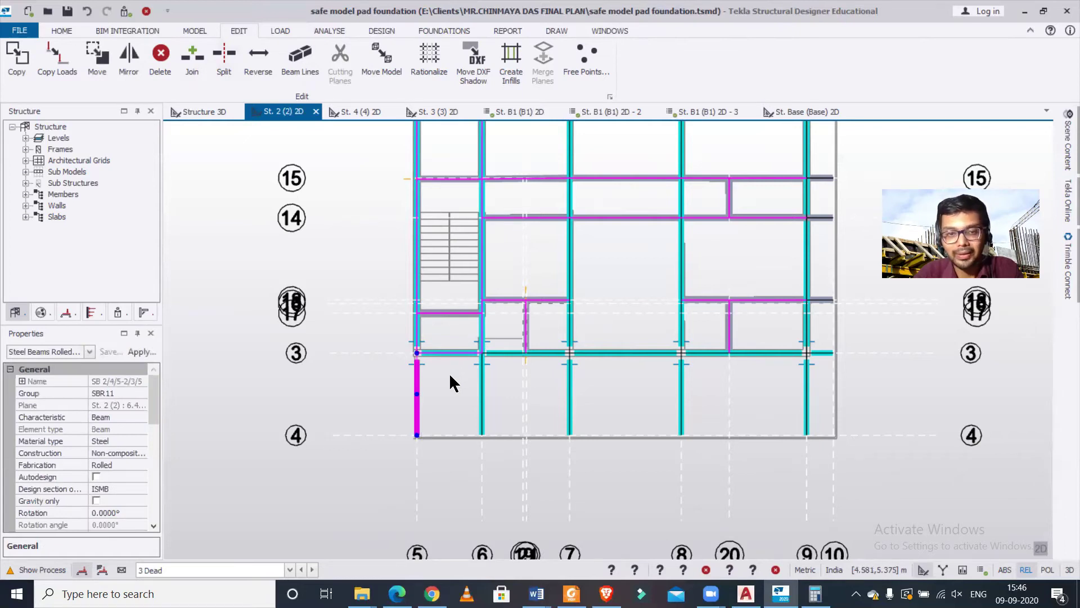
pyautogui.click(454, 384)
pyautogui.click(224, 54)
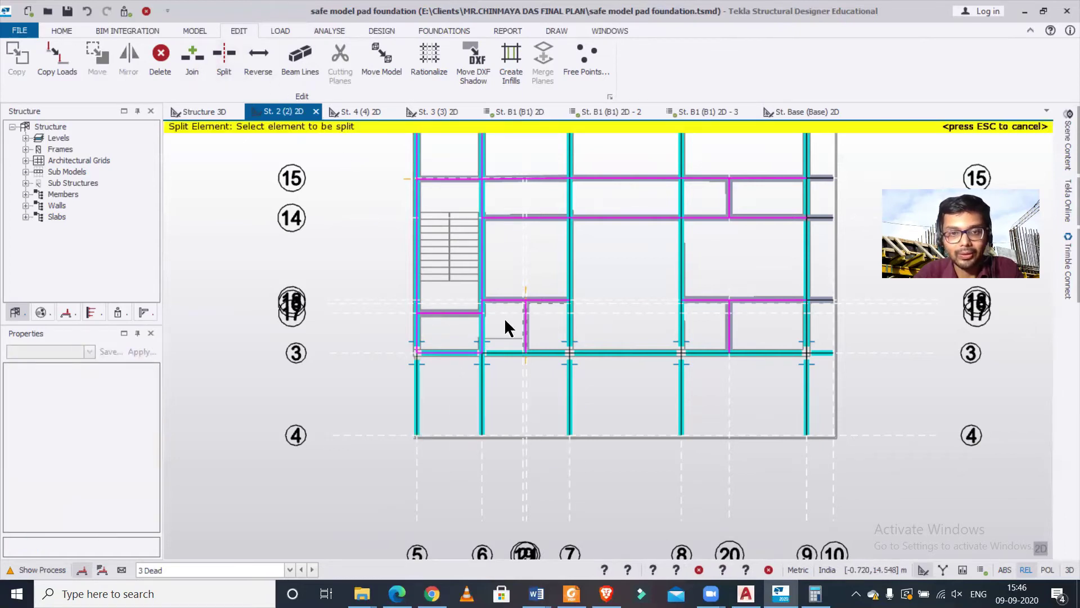
pyautogui.click(477, 414)
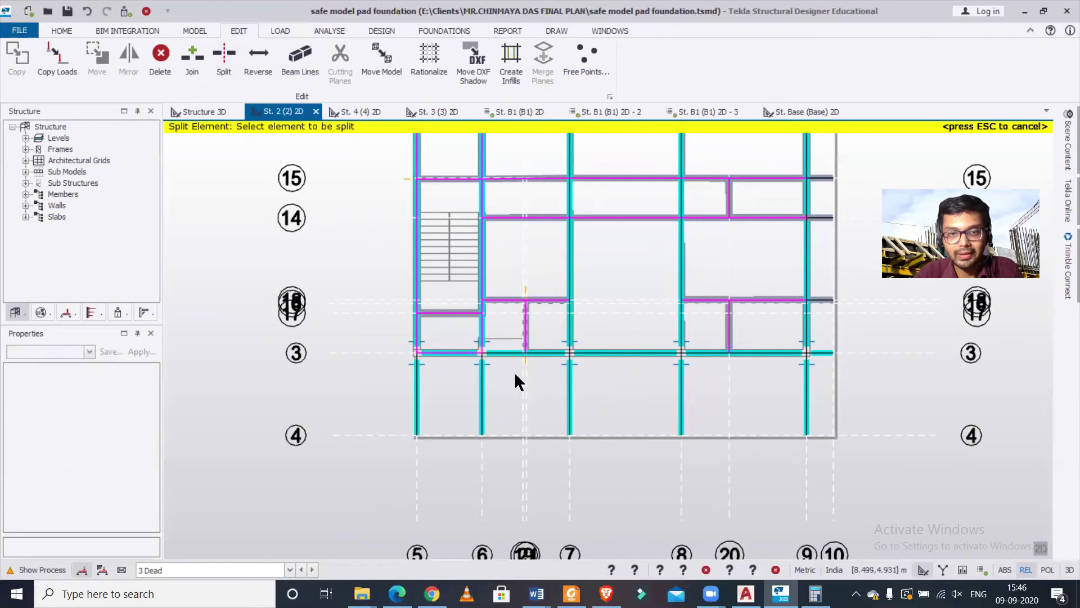
pyautogui.press('Escape')
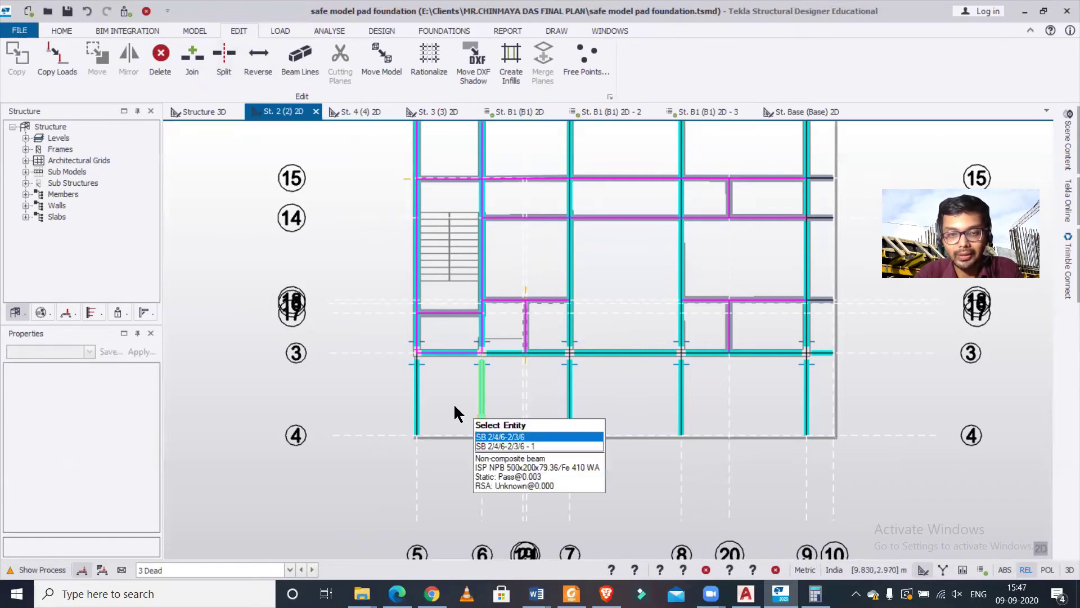
pyautogui.moveTo(415, 400)
pyautogui.press('Delete')
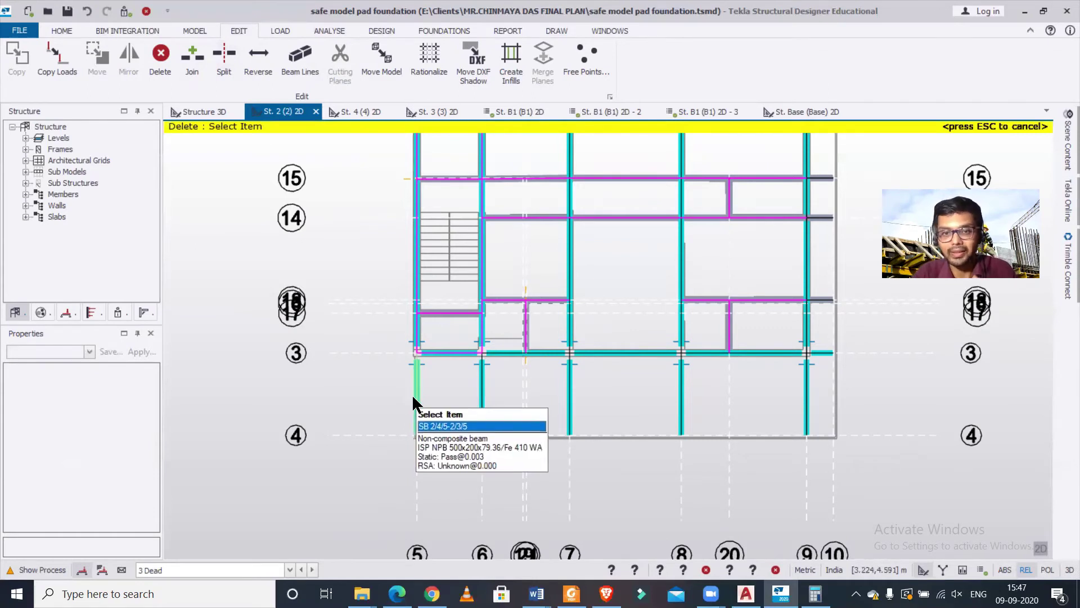
# - Delete the beams below grid 3 on gridlines 5, 6, 7, 8 and 9
pyautogui.click(415, 394)
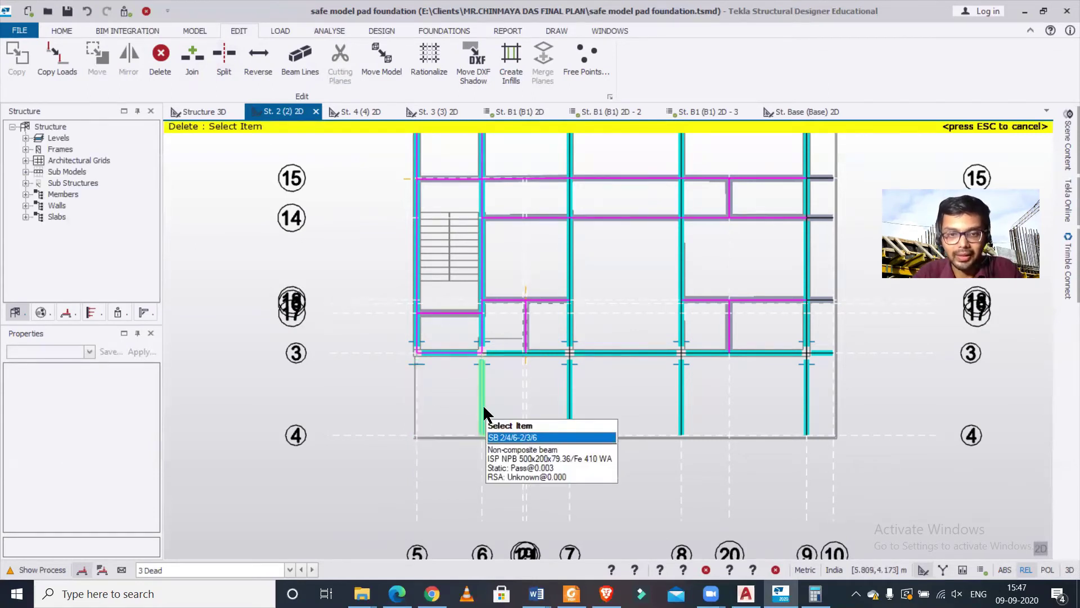
pyautogui.click(484, 408)
pyautogui.click(571, 406)
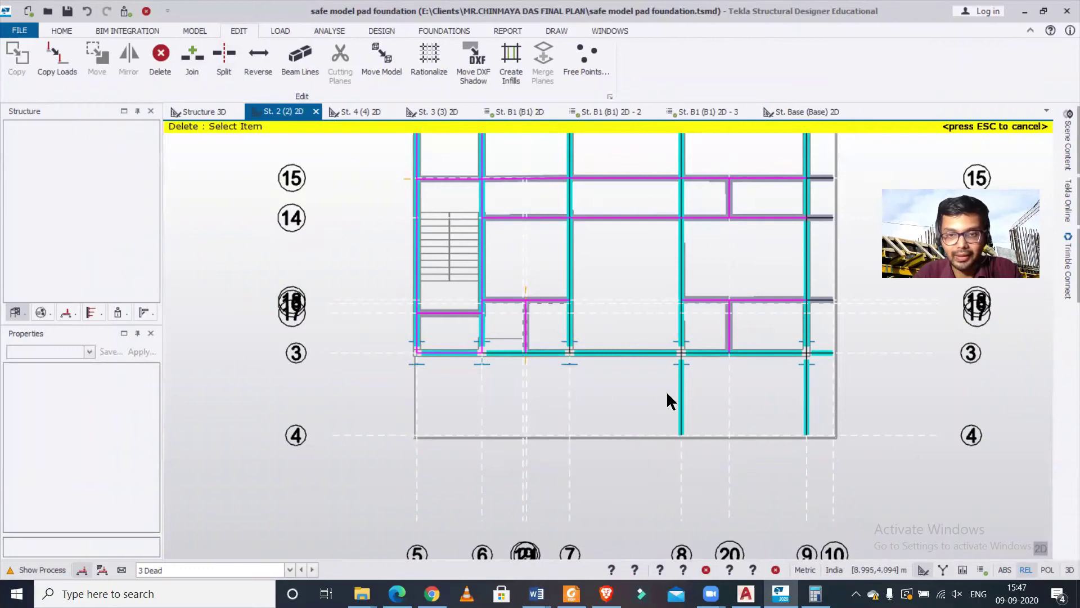
pyautogui.click(680, 397)
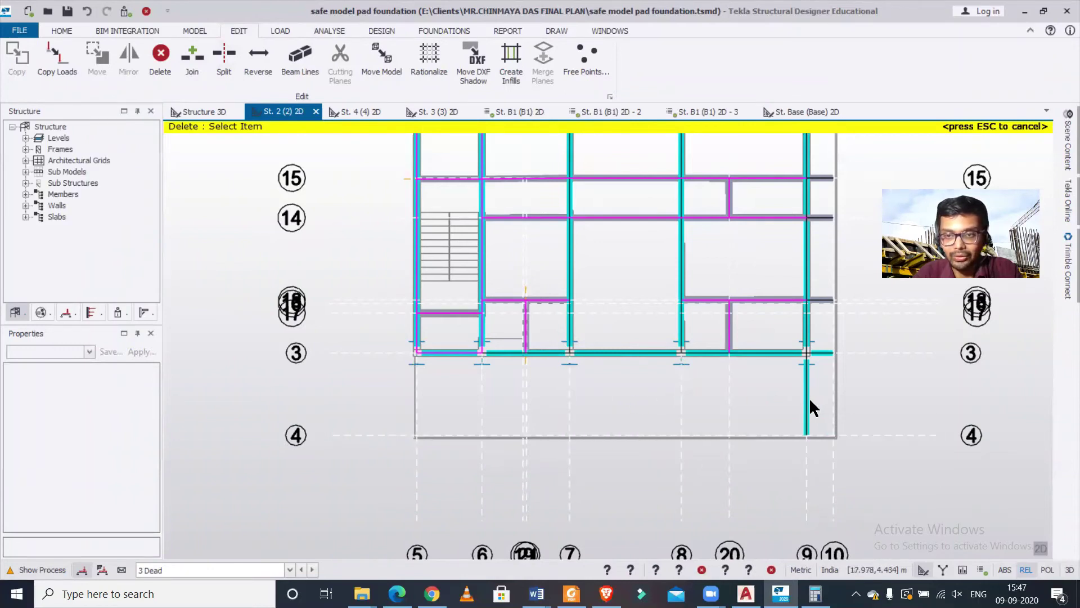
pyautogui.click(817, 380)
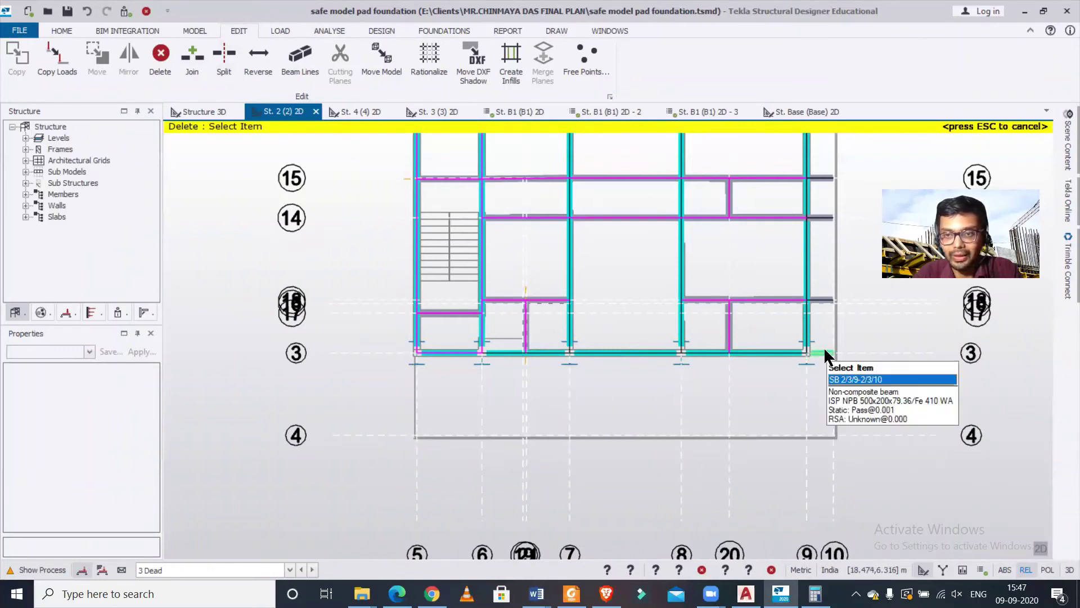
# - Delete the short beam stubs at grid 18, grid 15 and the top right, restoring beam 2B75
pyautogui.click(820, 302)
pyautogui.scroll(-1, 766, 427)
pyautogui.click(765, 394)
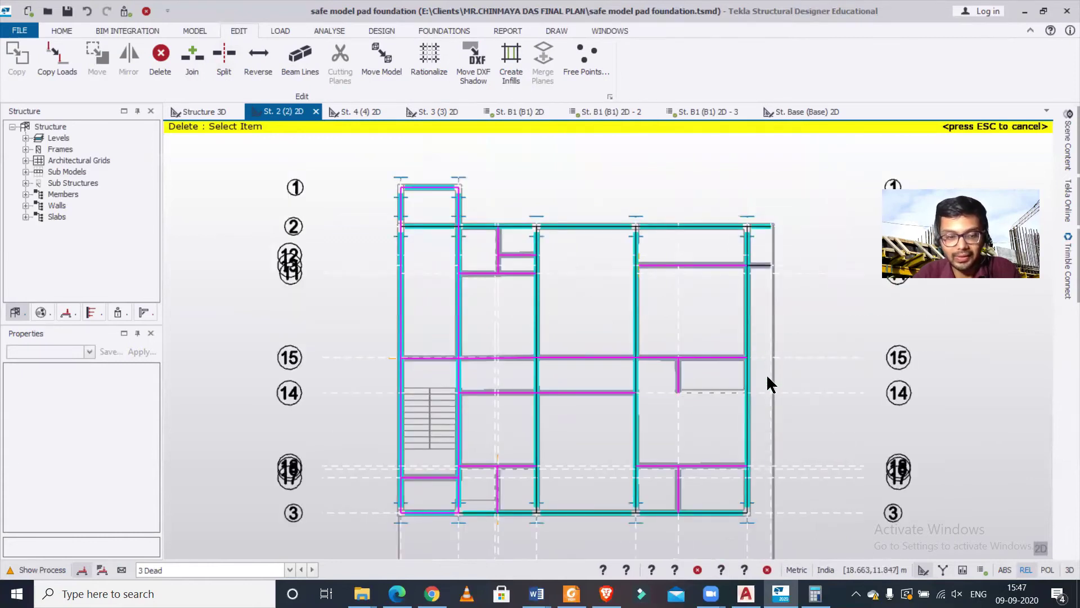
pyautogui.hotkey('ctrl', 'z')
pyautogui.hotkey('ctrl', 'z')
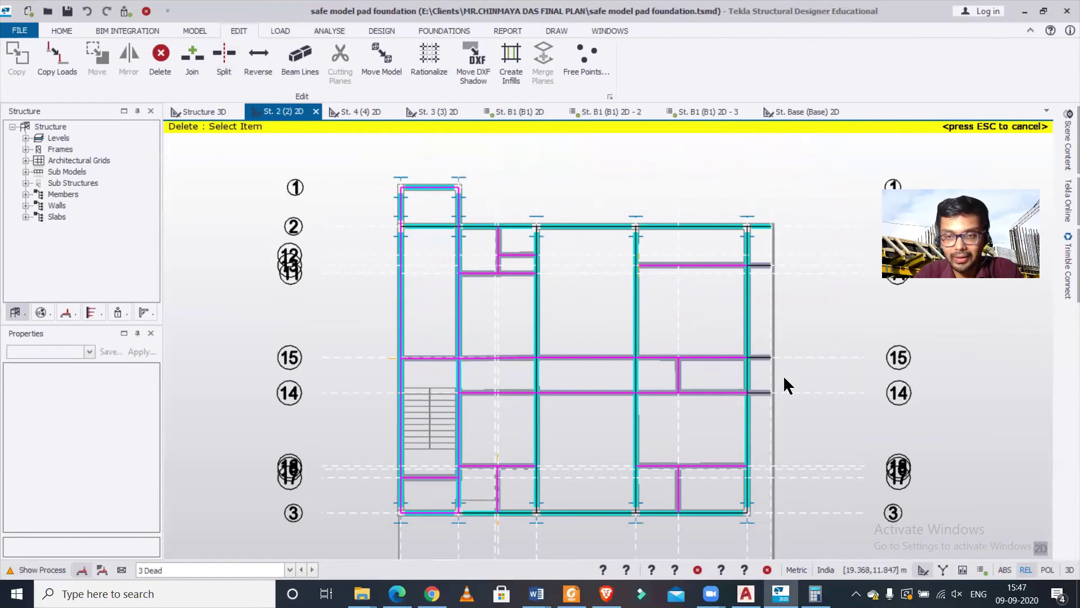
pyautogui.scroll(3, 713, 408)
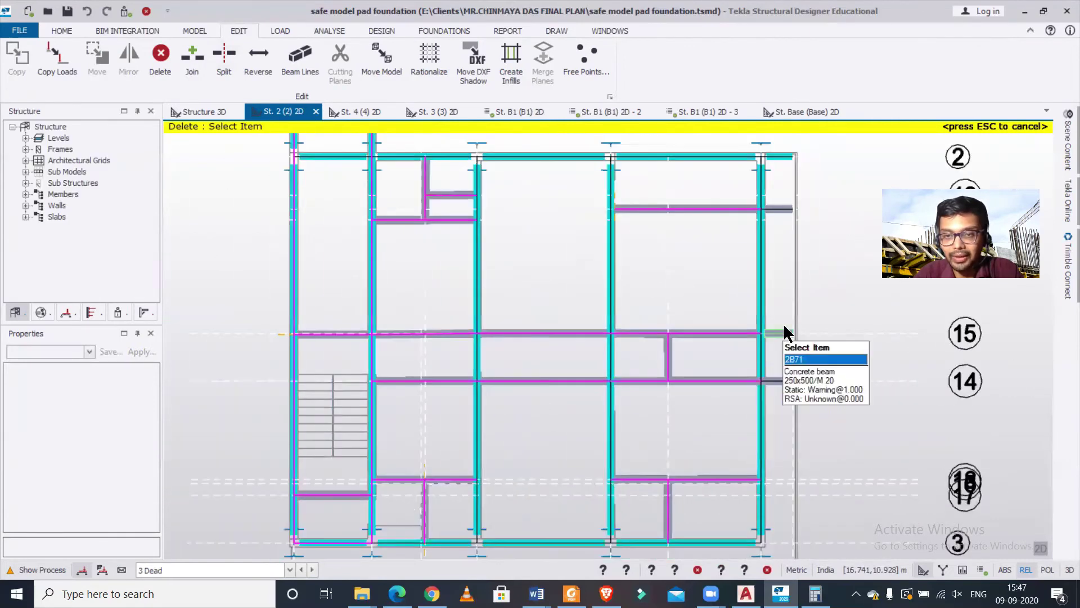
pyautogui.click(779, 333)
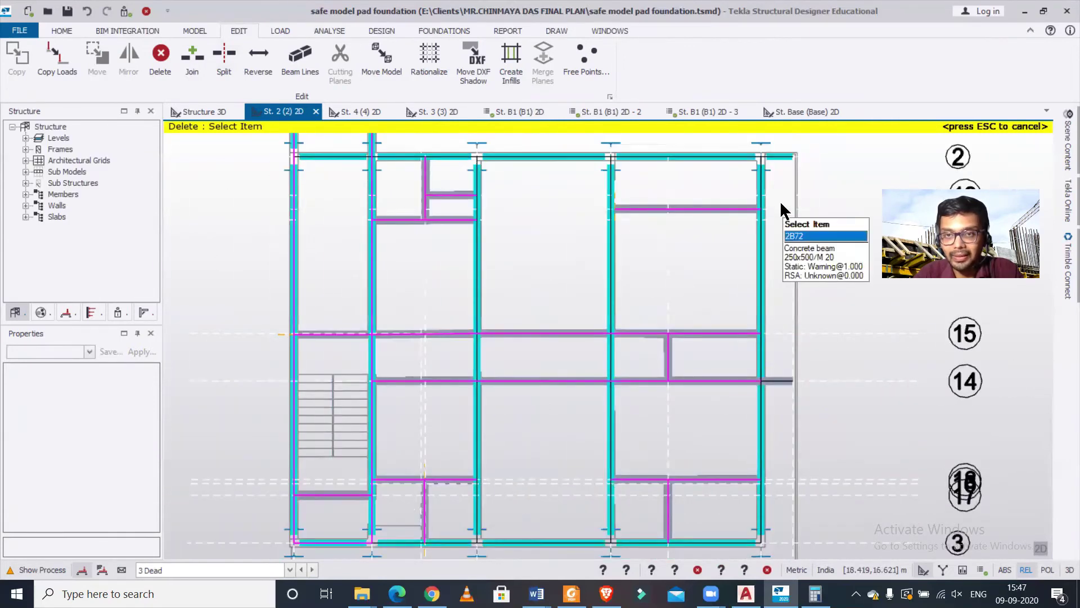
pyautogui.click(778, 159)
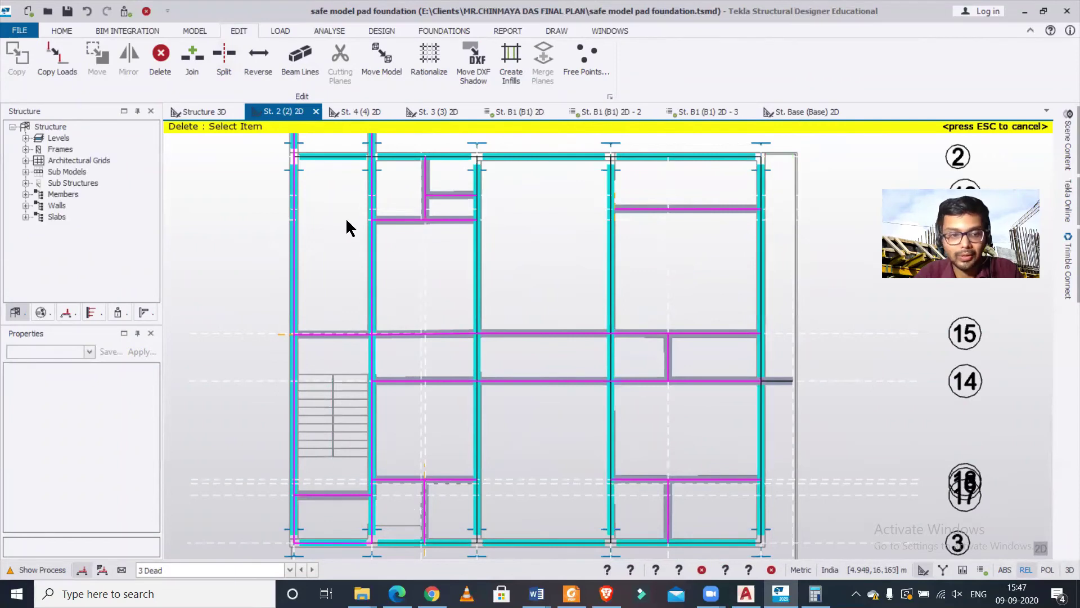
pyautogui.press('Escape')
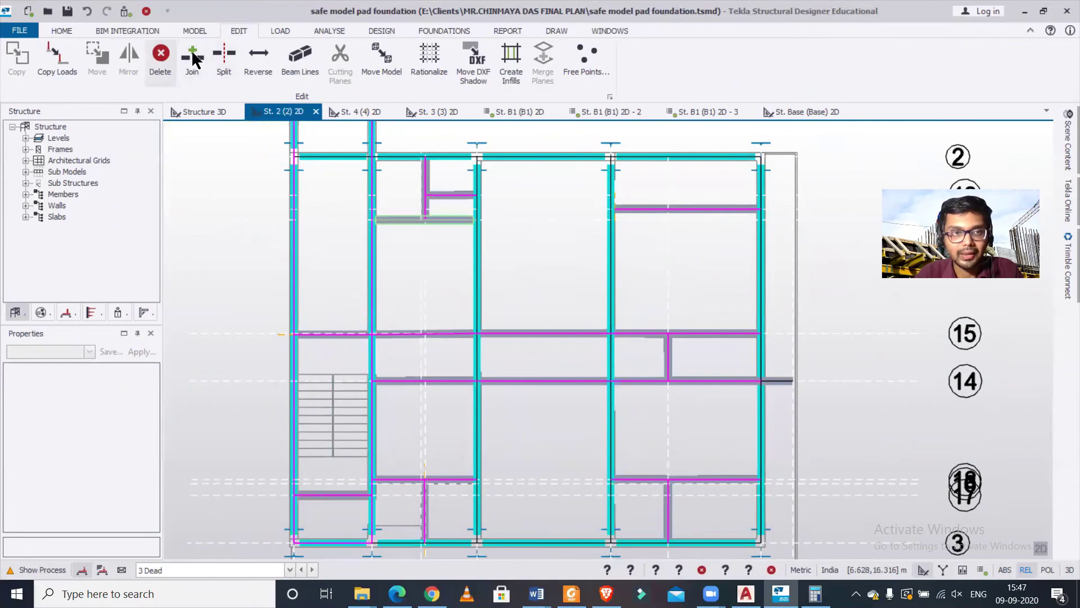
pyautogui.click(222, 57)
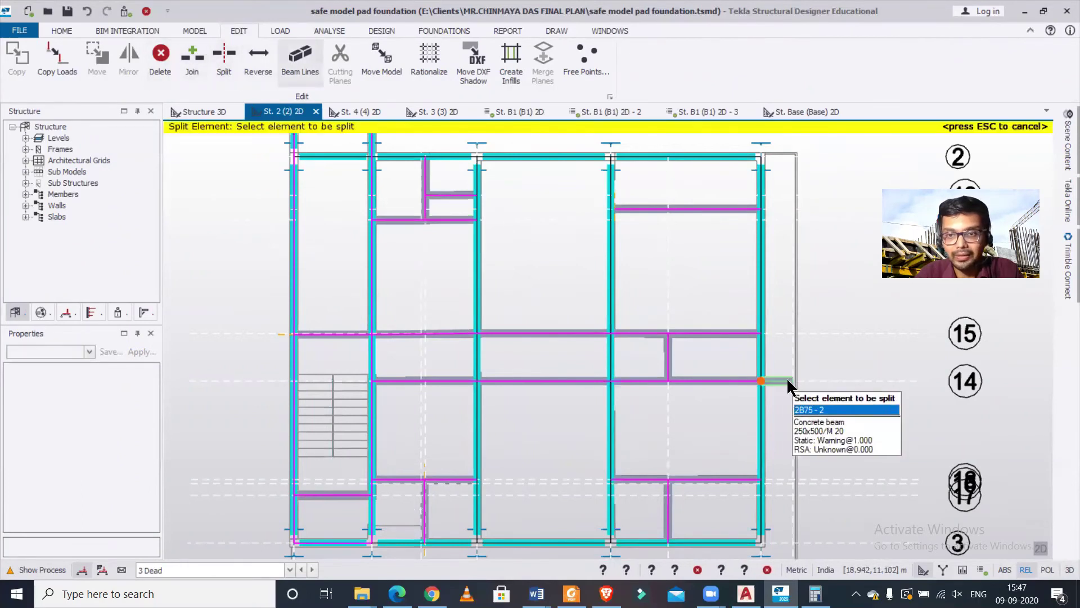
pyautogui.press('Escape')
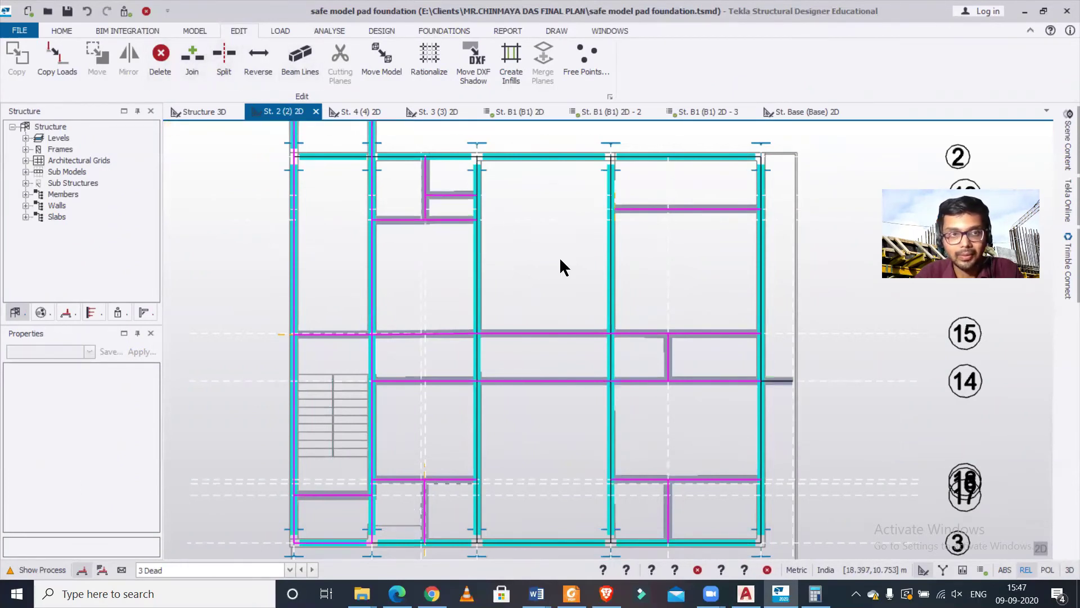
pyautogui.press('Delete')
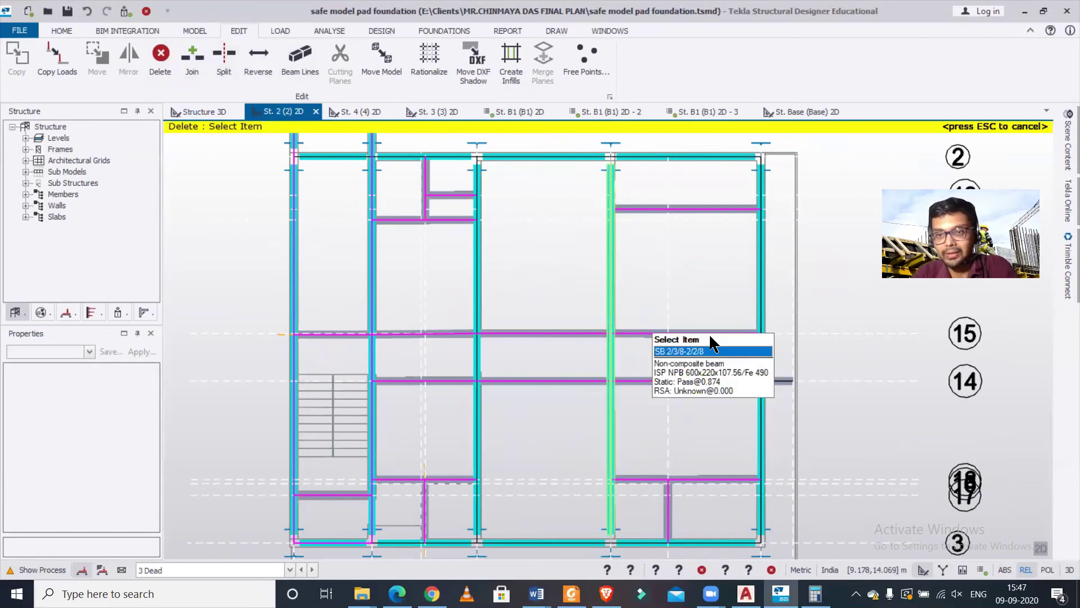
pyautogui.scroll(-4, 776, 388)
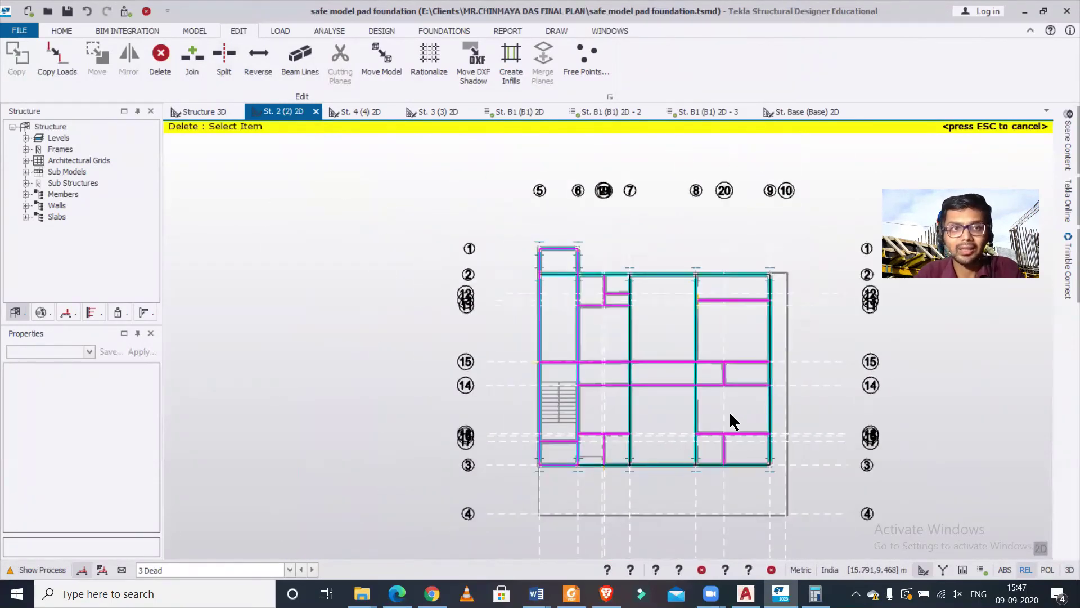
pyautogui.scroll(2, 725, 416)
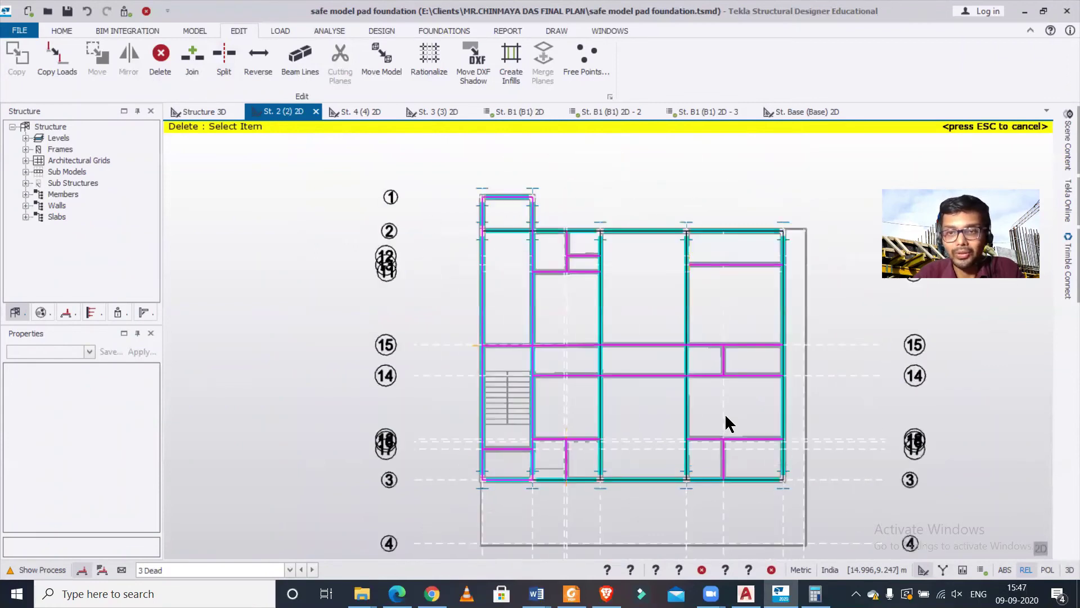
pyautogui.scroll(-1, 720, 417)
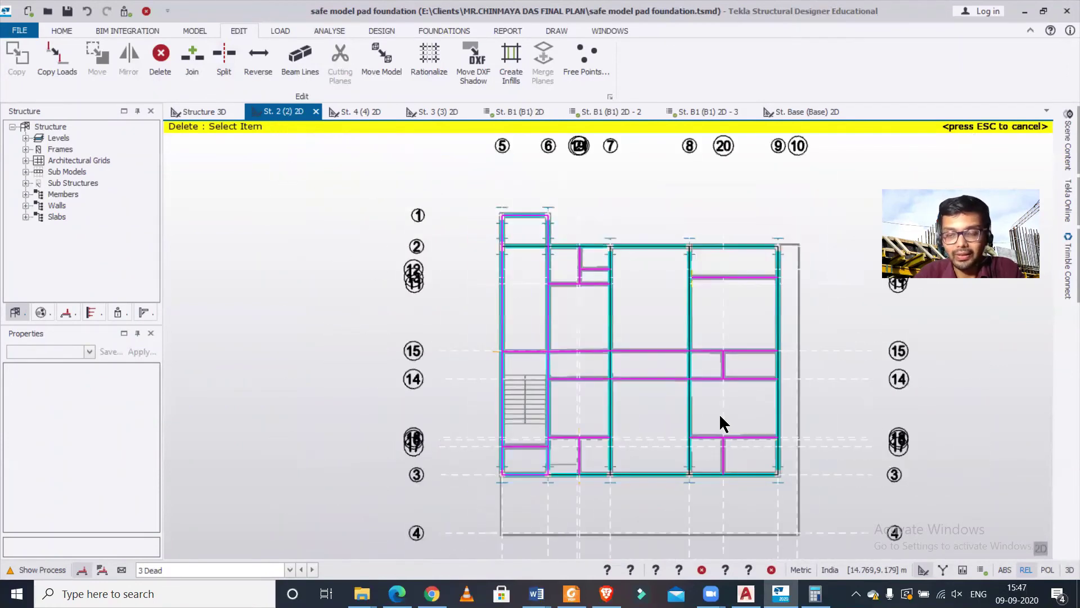
# - Switch level 2 to a 3D view and pan it down and right to review the beams
pyautogui.click(1039, 549)
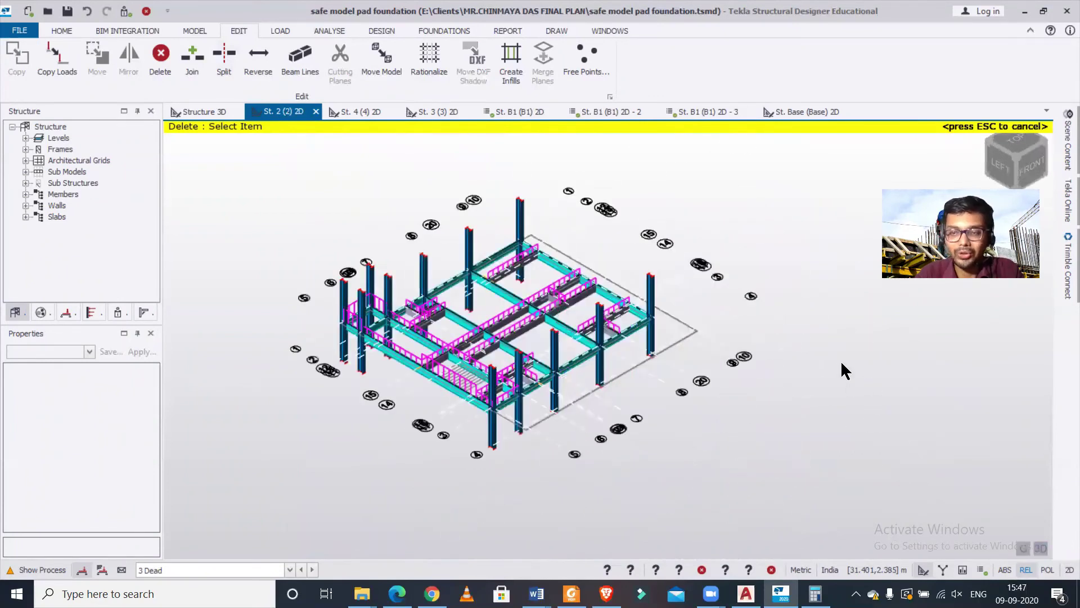
pyautogui.moveTo(842, 363); pyautogui.dragTo(877, 381, button='middle')
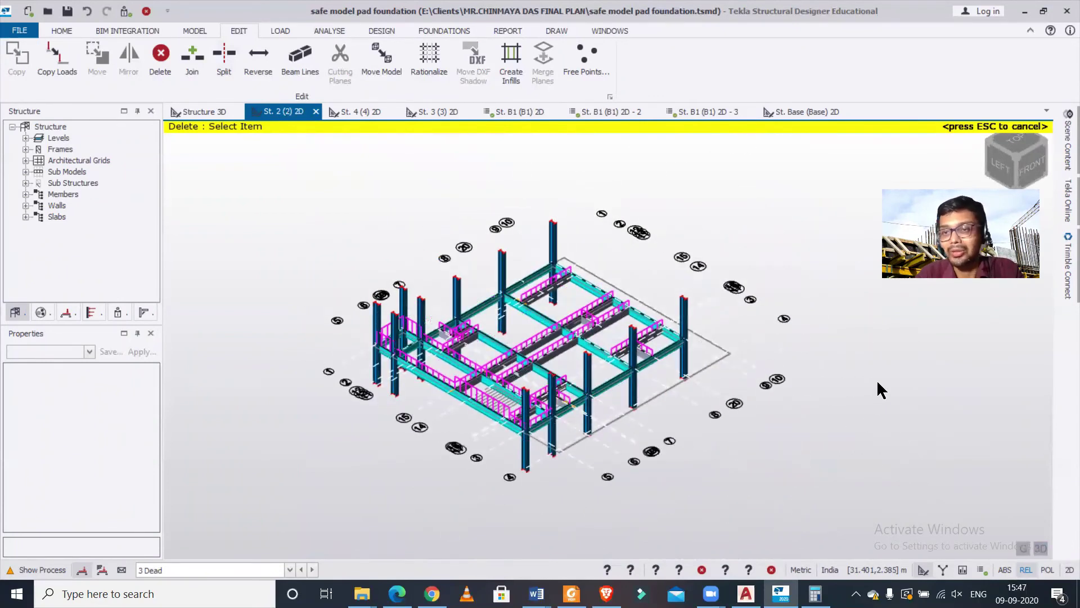
pyautogui.press('Escape')
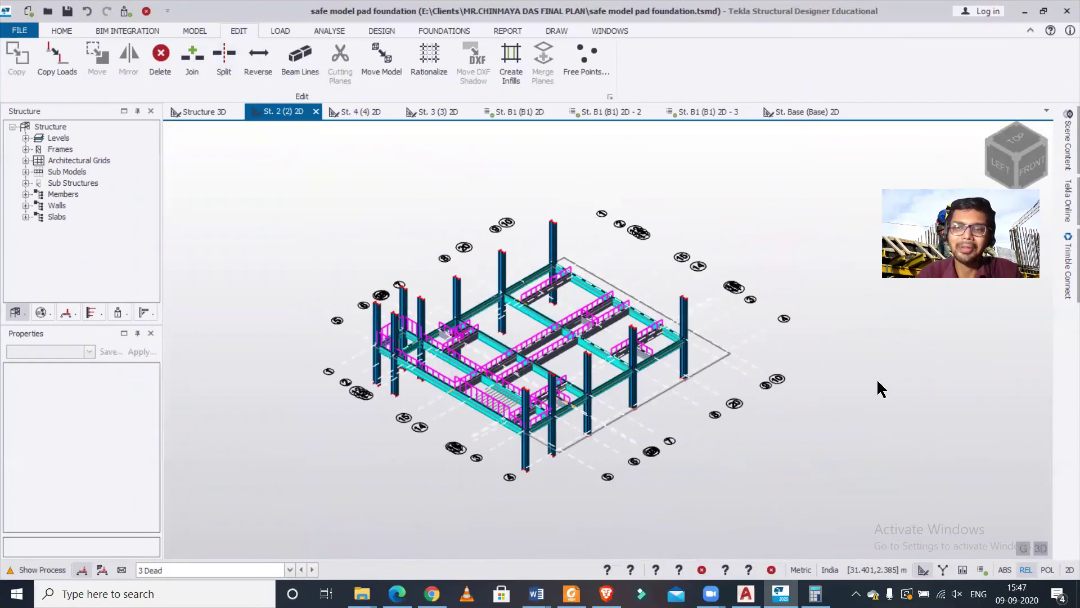
pyautogui.moveTo(878, 381); pyautogui.dragTo(918, 399, button='middle')
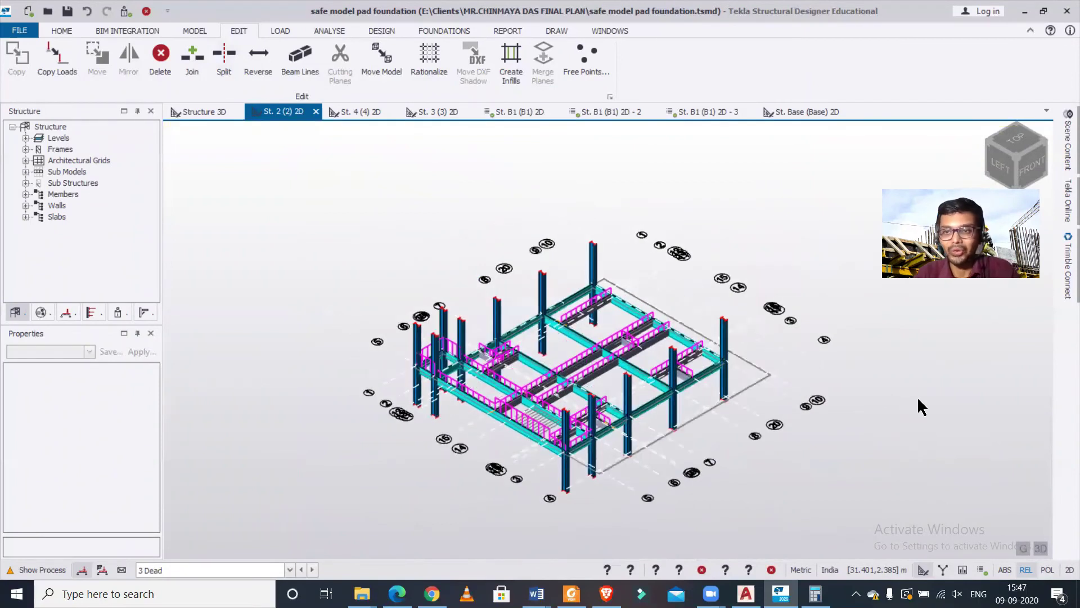